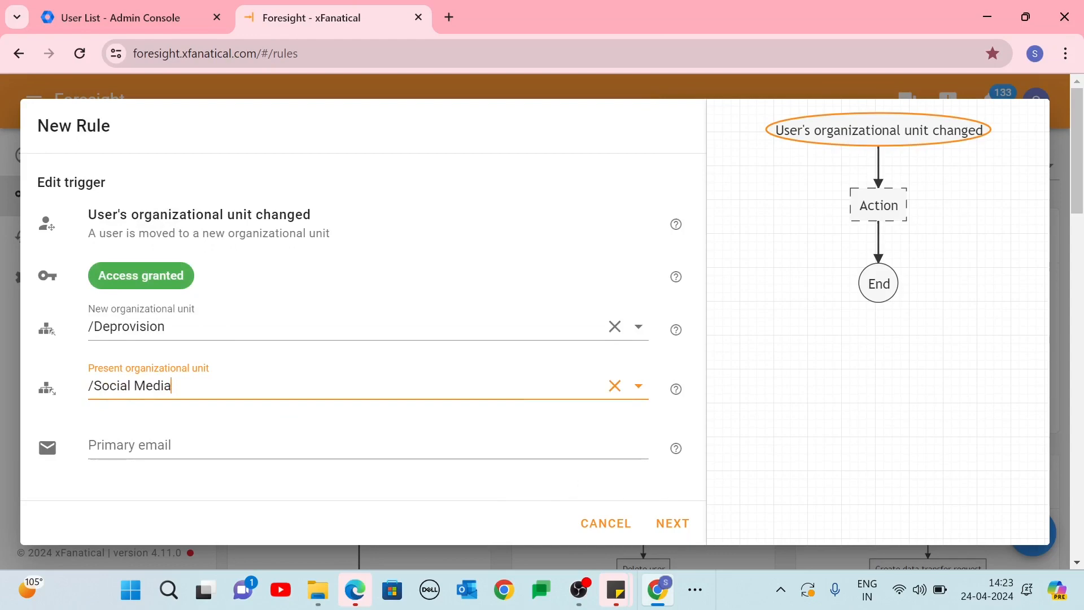
- Add an Update recovery phone action as the rule's first action, with the trigger's User Primary Email variable as the user primary email
{"action": "left_click", "coordinate": [673, 523]}
{"action": "type", "text": "Update"}
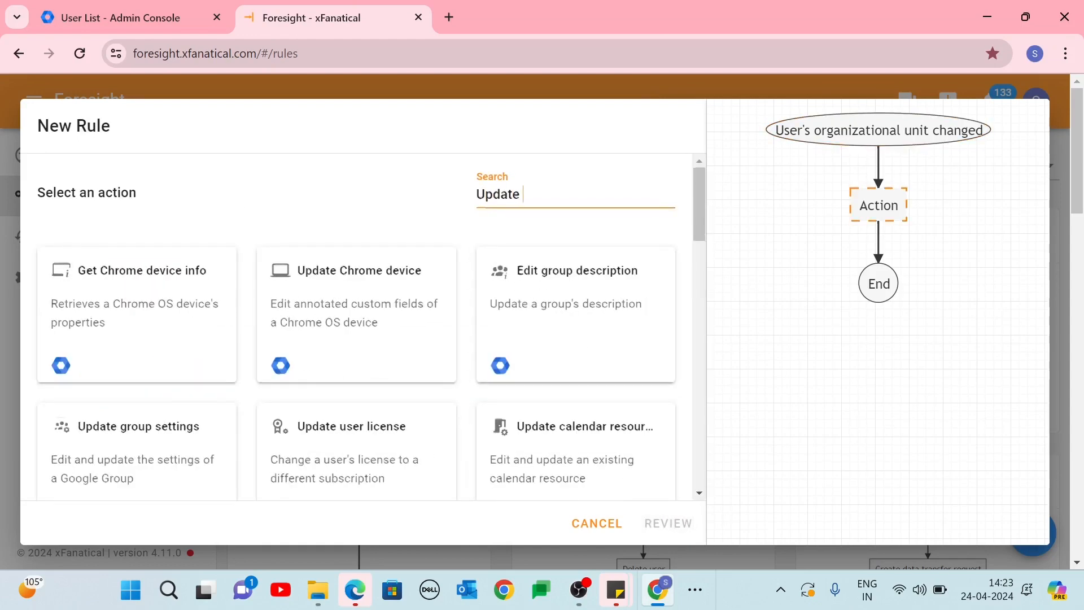
{"action": "type", "text": " reco"}
{"action": "left_click", "coordinate": [385, 276]}
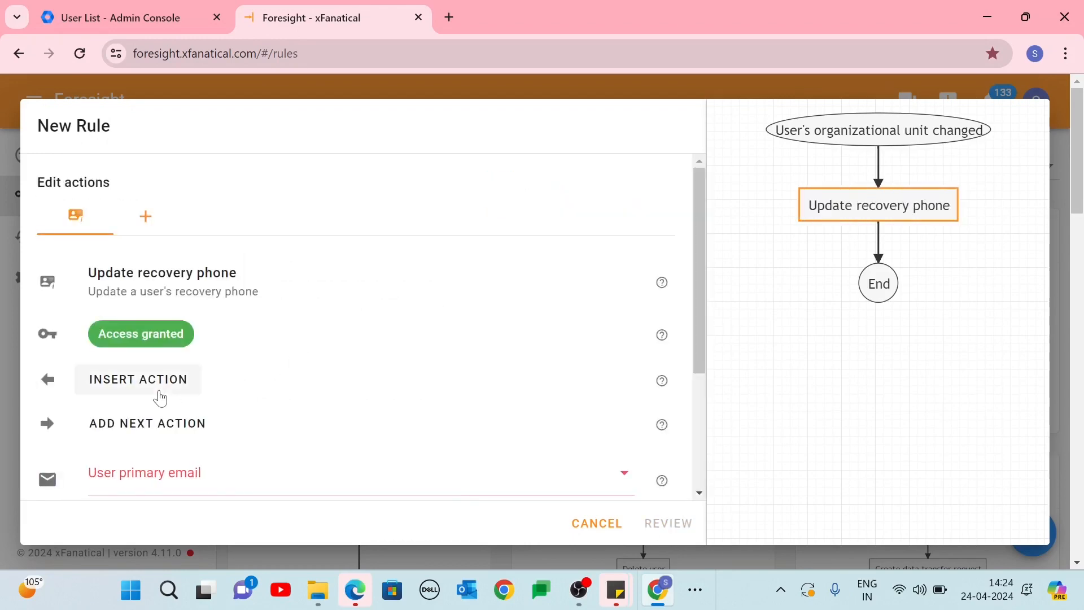
{"action": "scroll", "coordinate": [160, 398], "scroll_direction": "down", "scroll_amount": 3}
{"action": "left_click", "coordinate": [238, 333]}
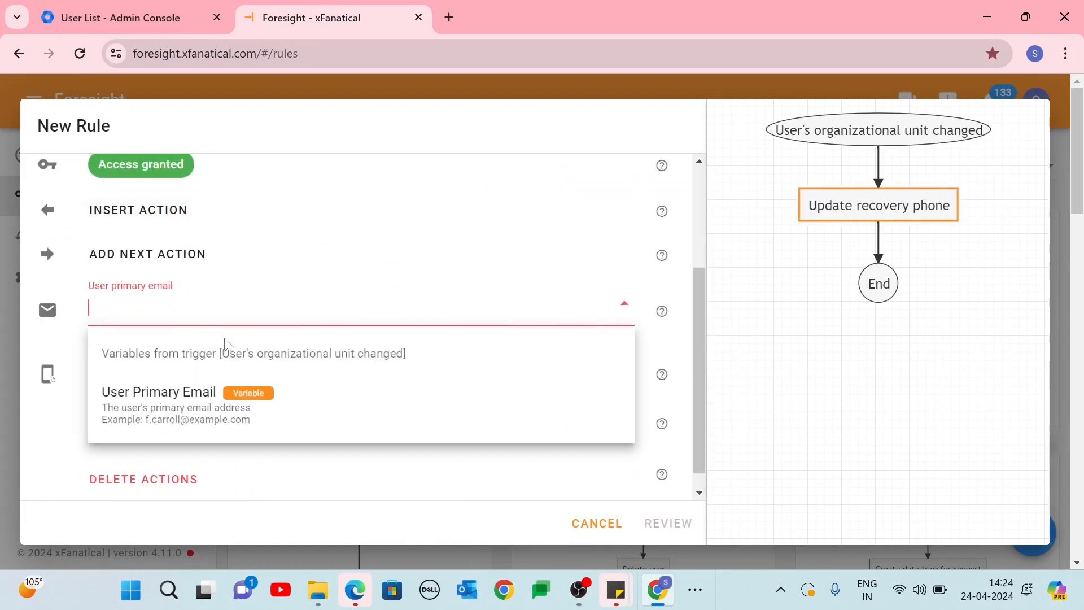
{"action": "left_click", "coordinate": [172, 405]}
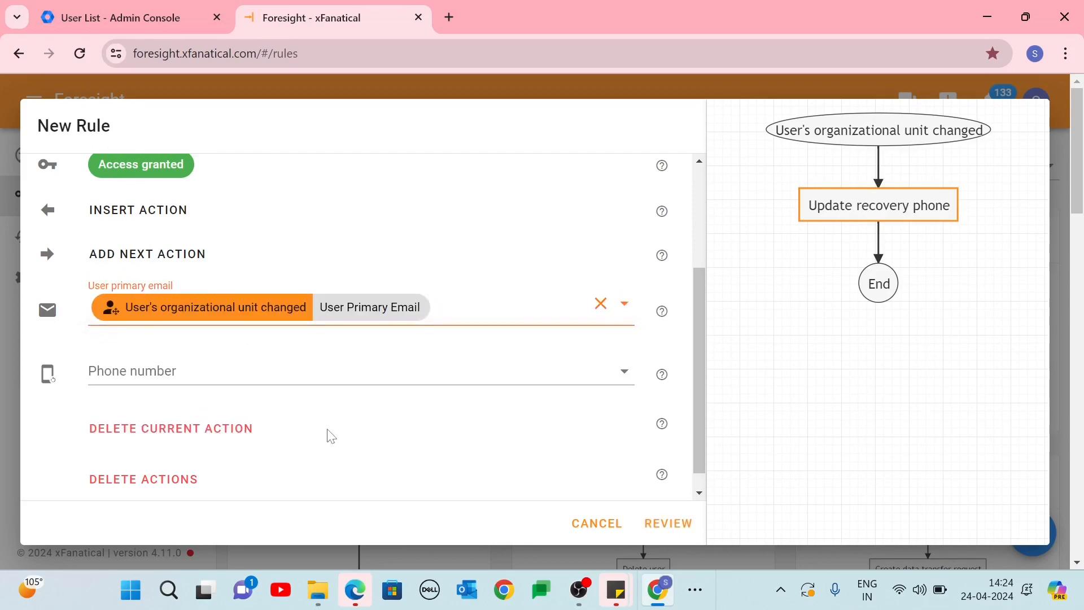
- Add an Update recovery email action after the recovery phone action, using the trigger's User Primary Email variable as the user primary email
{"action": "scroll", "coordinate": [291, 460], "scroll_direction": "up", "scroll_amount": 3}
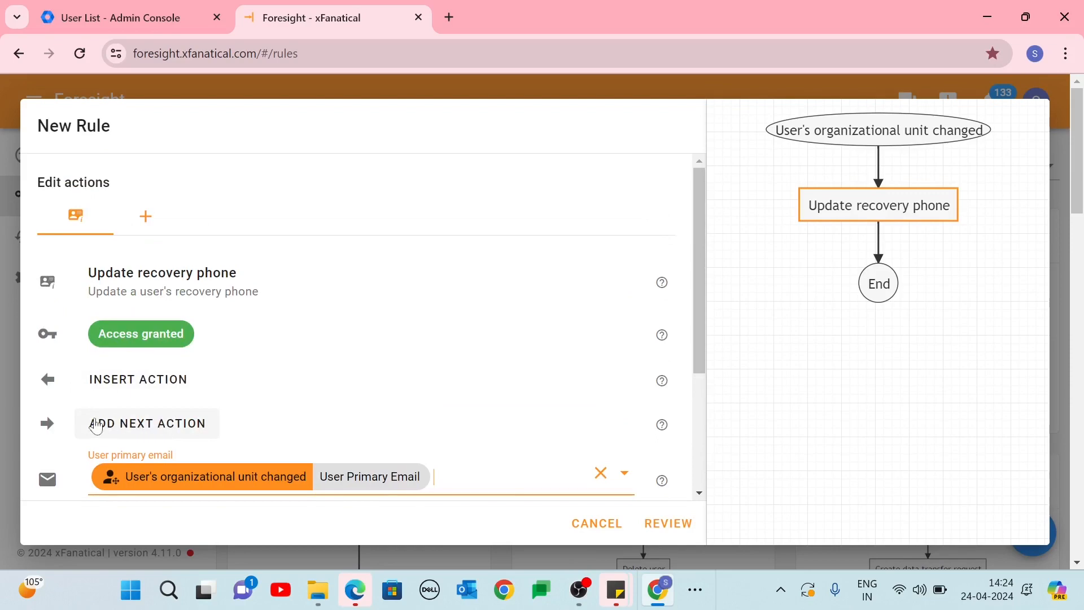
{"action": "left_click", "coordinate": [184, 433]}
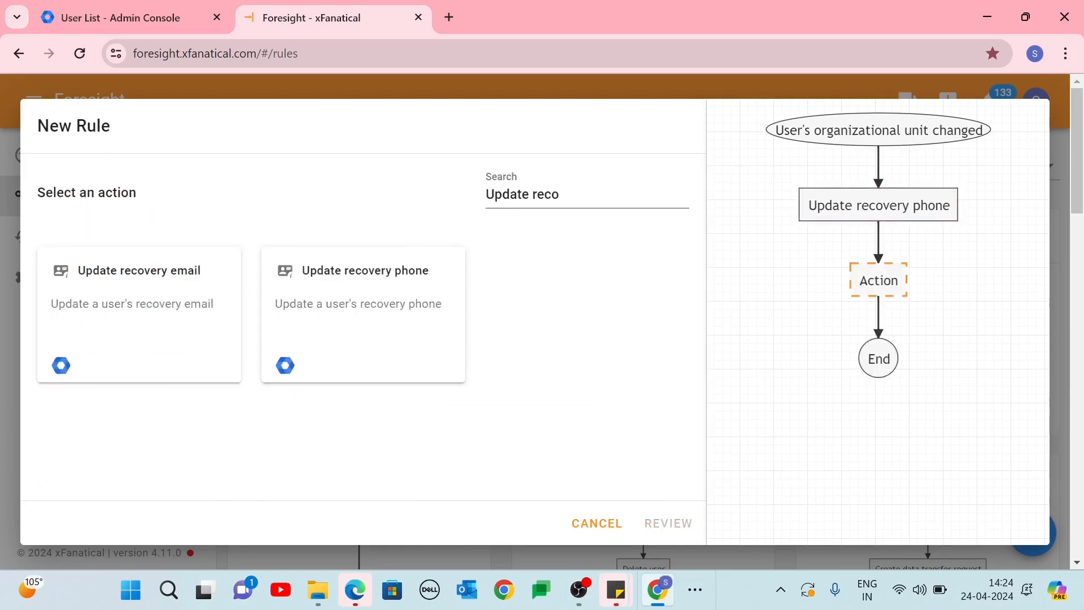
{"action": "left_click", "coordinate": [203, 288]}
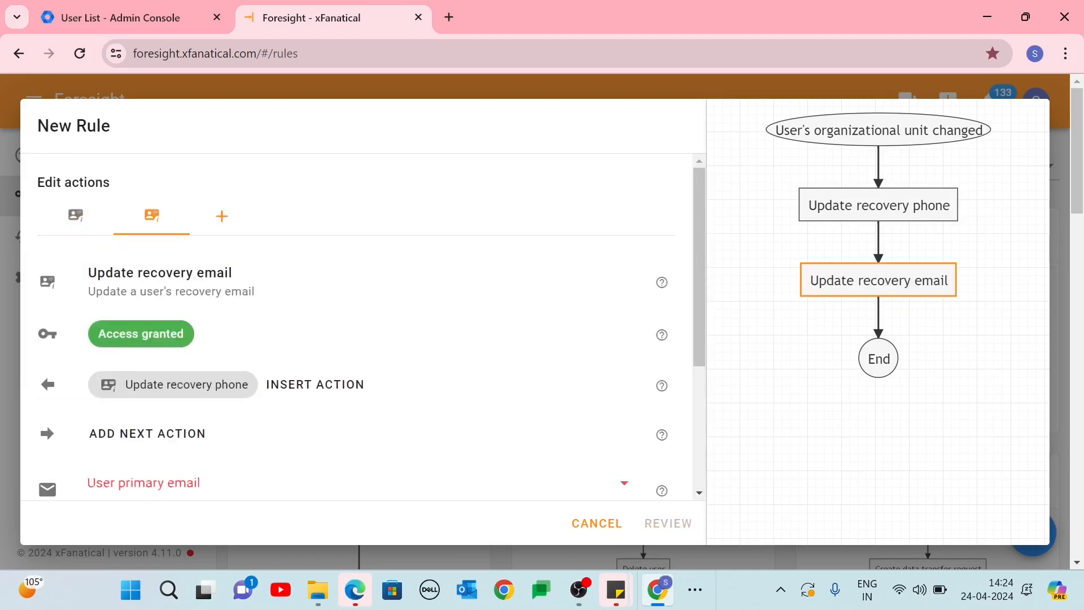
{"action": "scroll", "coordinate": [305, 387], "scroll_direction": "down", "scroll_amount": 3}
{"action": "left_click", "coordinate": [203, 316]}
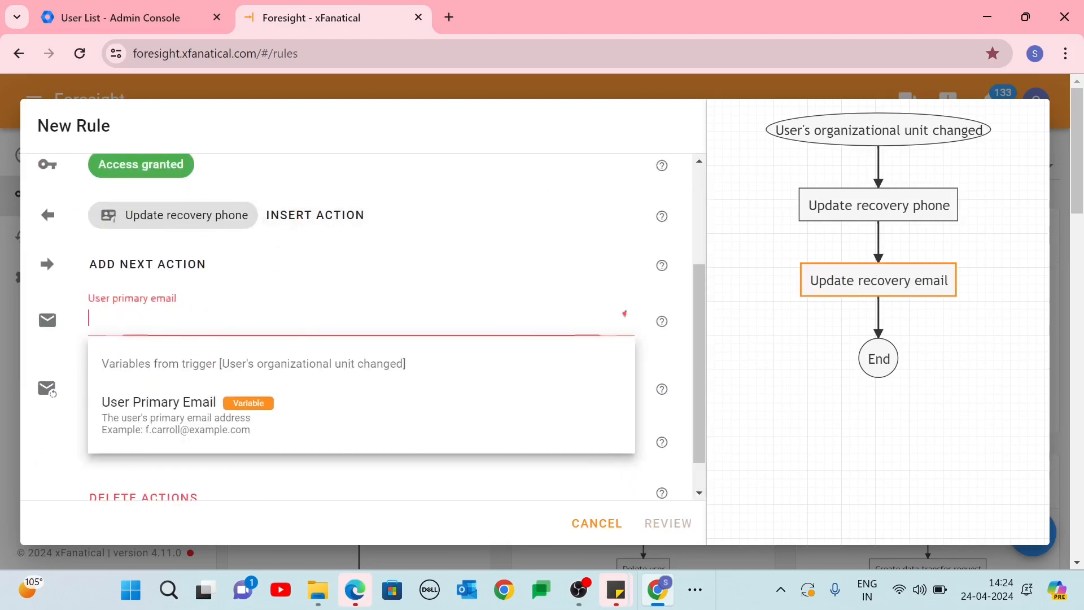
{"action": "left_click", "coordinate": [203, 420]}
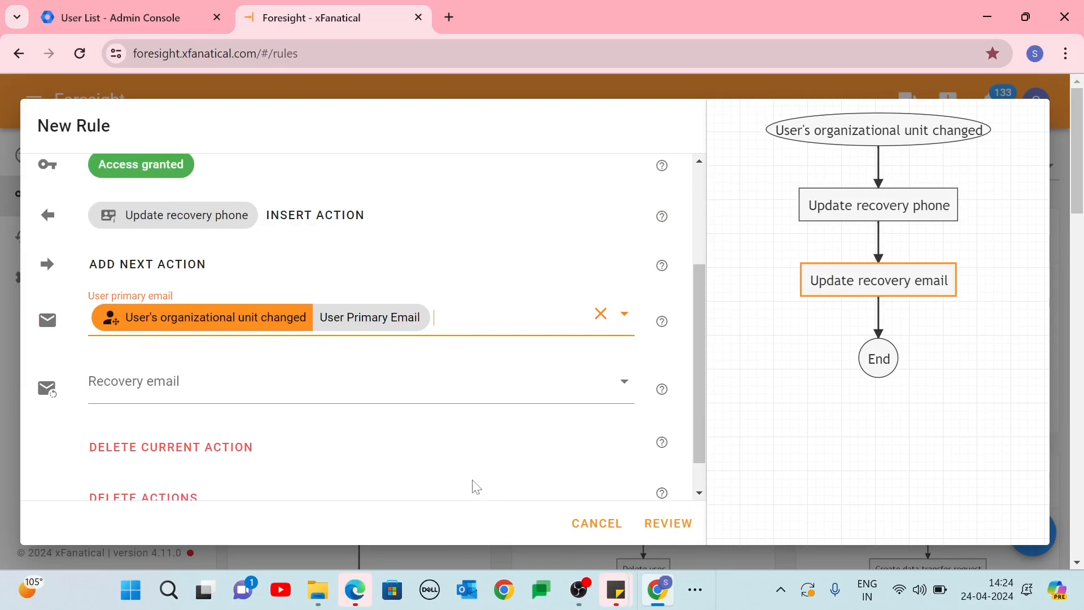
- Add a Delete user tokens action after the Update recovery email action
{"action": "scroll", "coordinate": [477, 487], "scroll_direction": "up", "scroll_amount": 2}
{"action": "left_click", "coordinate": [144, 356]}
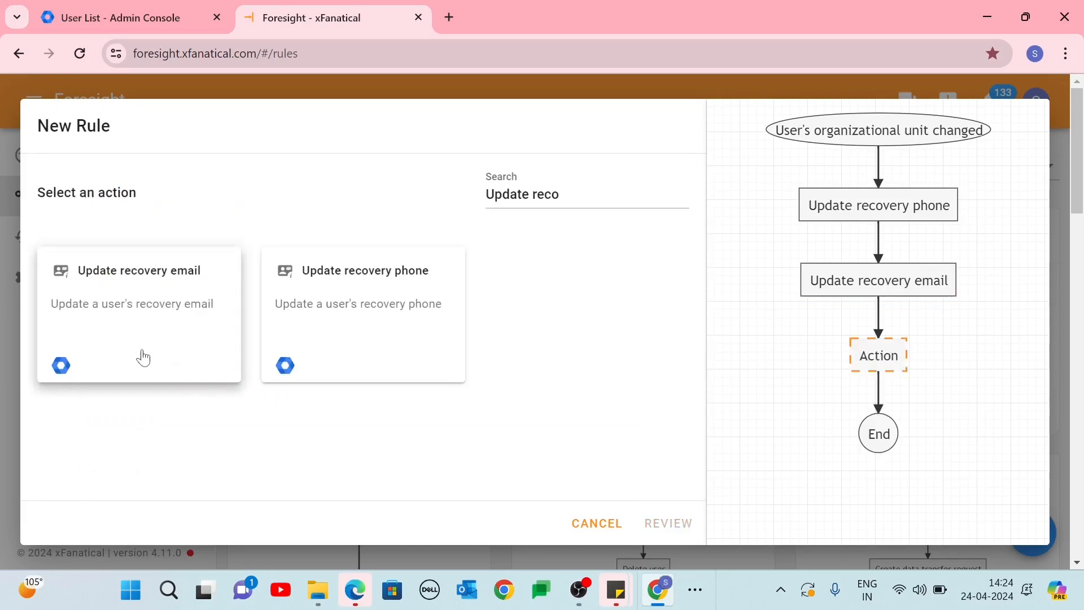
{"action": "triple_click", "coordinate": [485, 225]}
{"action": "type", "text": "Delete us"}
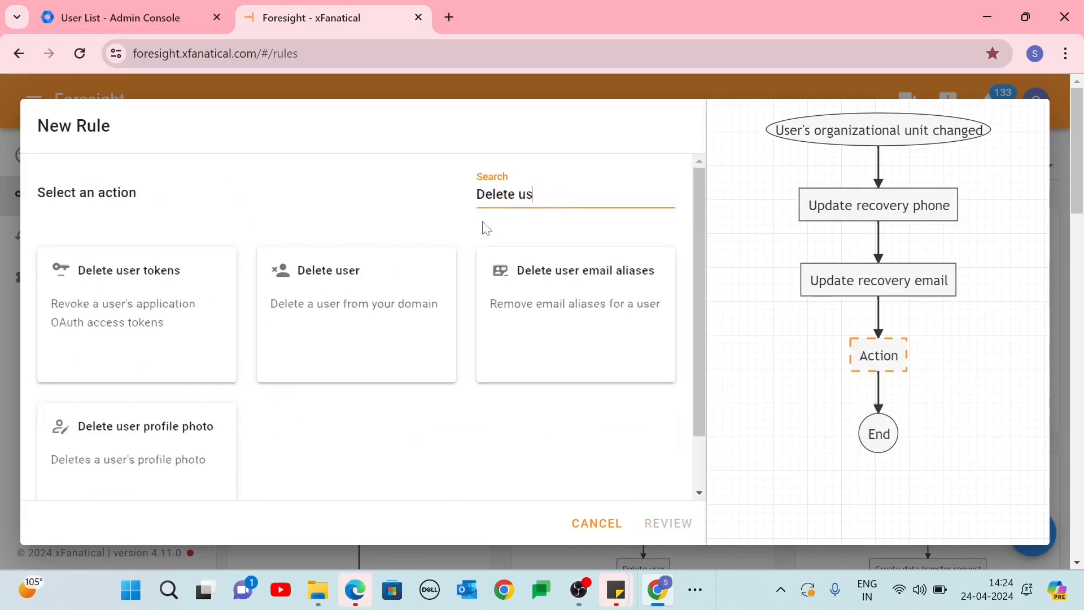
{"action": "type", "text": "er to"}
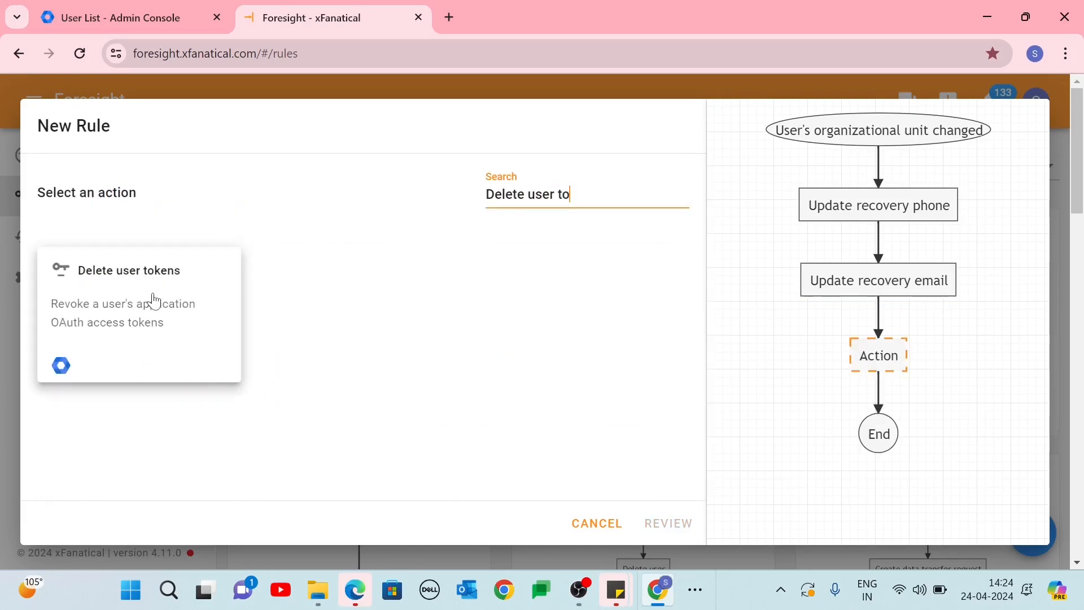
{"action": "left_click", "coordinate": [154, 311]}
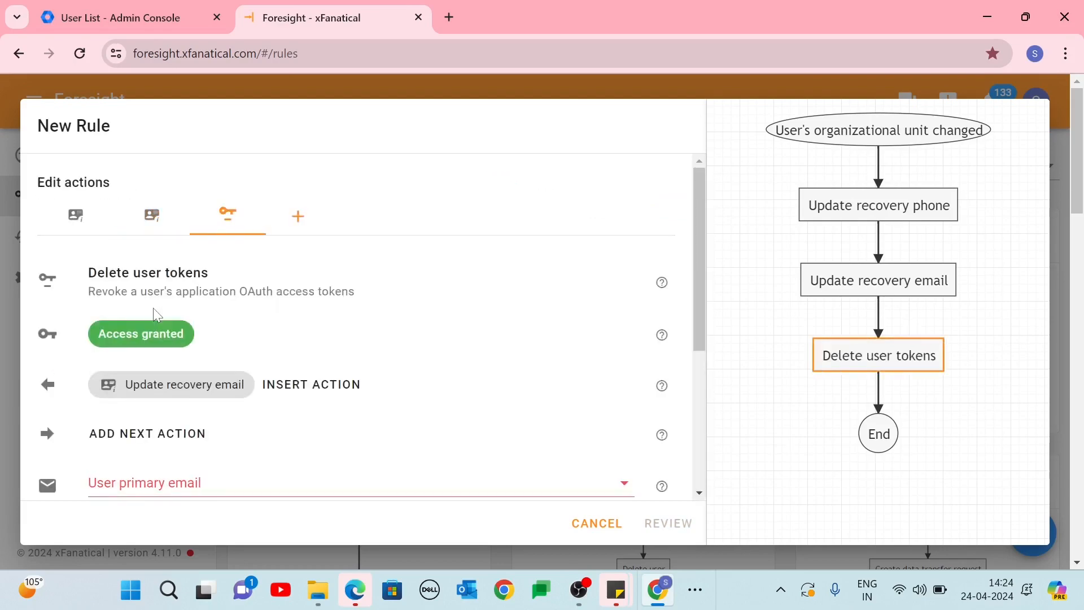
- Set the token deletion's user primary email to the trigger's User Primary Email variable and enable Delete all
{"action": "scroll", "coordinate": [234, 337], "scroll_direction": "down", "scroll_amount": 3}
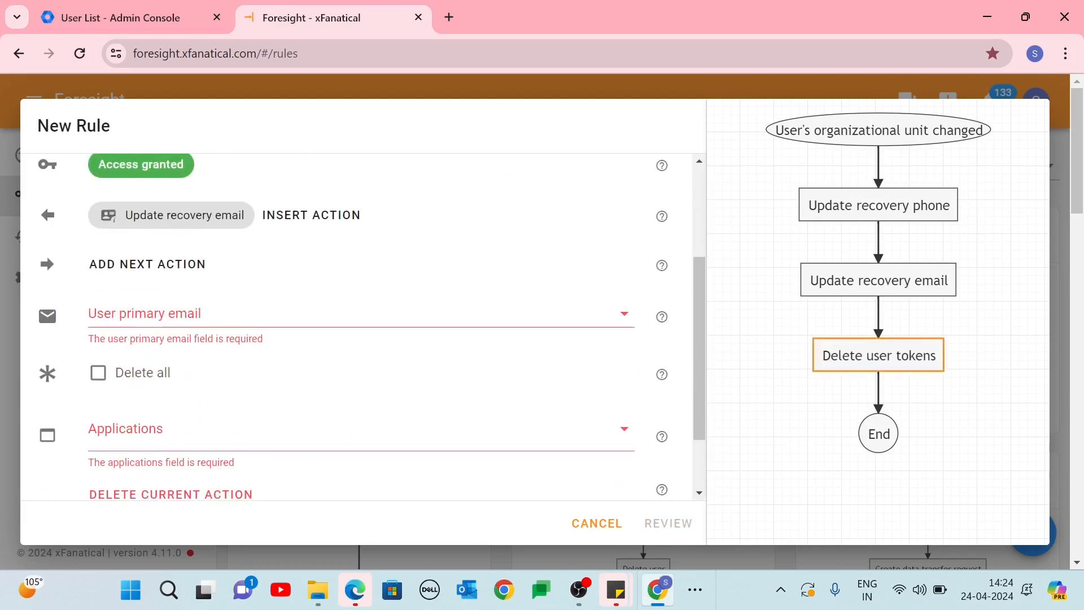
{"action": "left_click", "coordinate": [192, 314]}
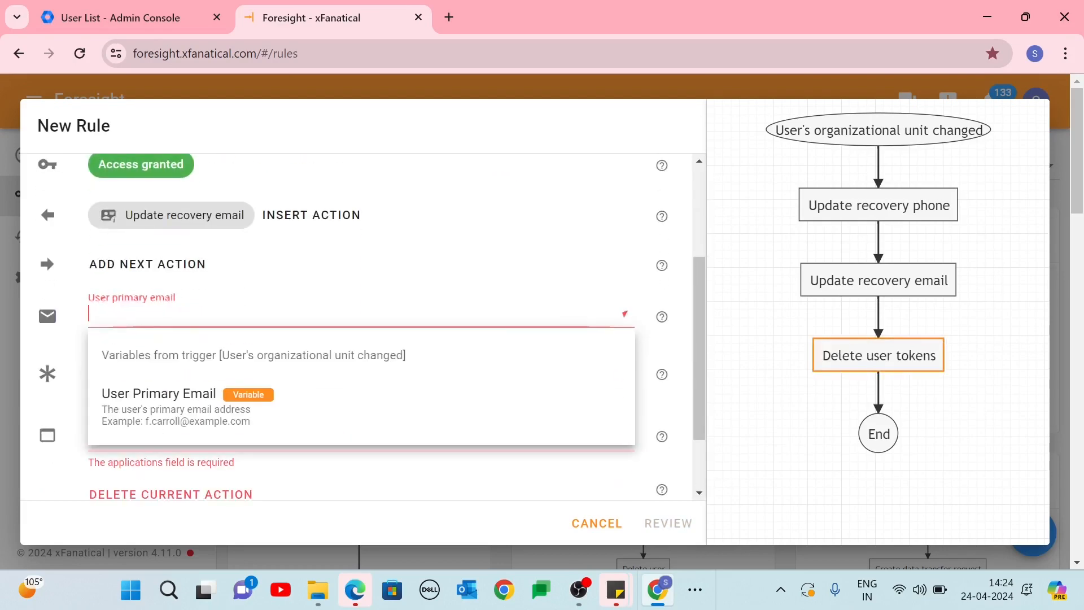
{"action": "left_click", "coordinate": [154, 412]}
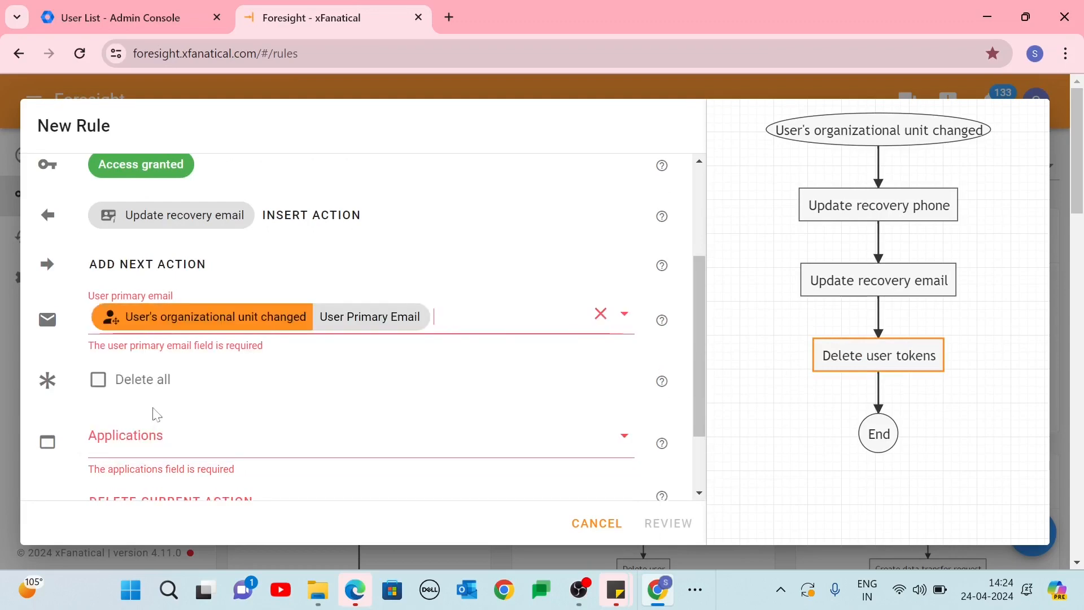
{"action": "left_click", "coordinate": [97, 380]}
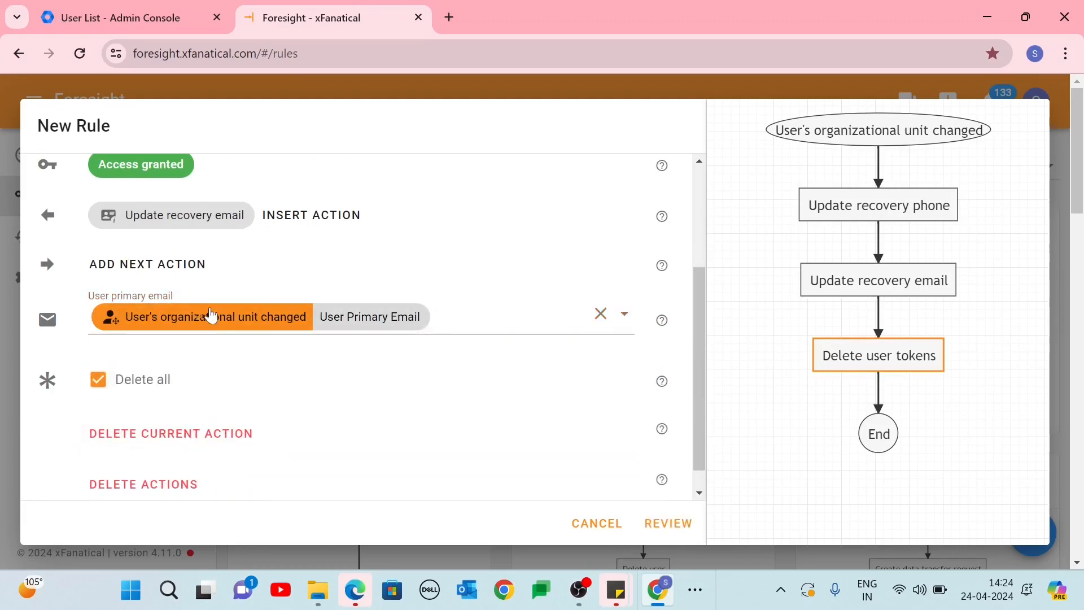
- Add a Reset user password action after Delete user tokens, with the trigger's User Primary Email variable as the user primary email
{"action": "scroll", "coordinate": [195, 339], "scroll_direction": "up", "scroll_amount": 2}
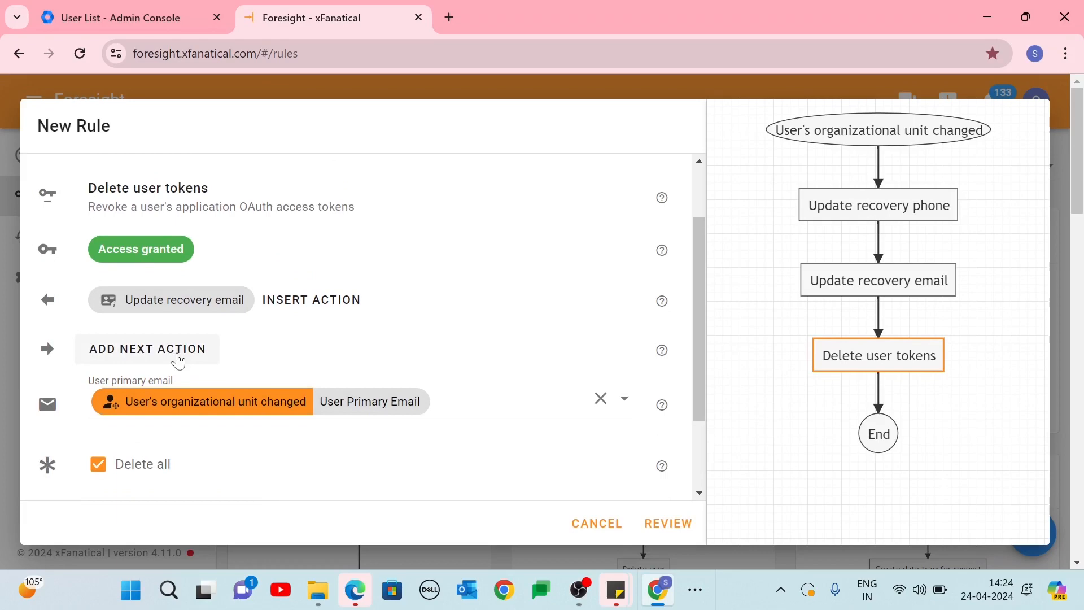
{"action": "left_click", "coordinate": [179, 360]}
{"action": "key", "text": "ctrl+a"}
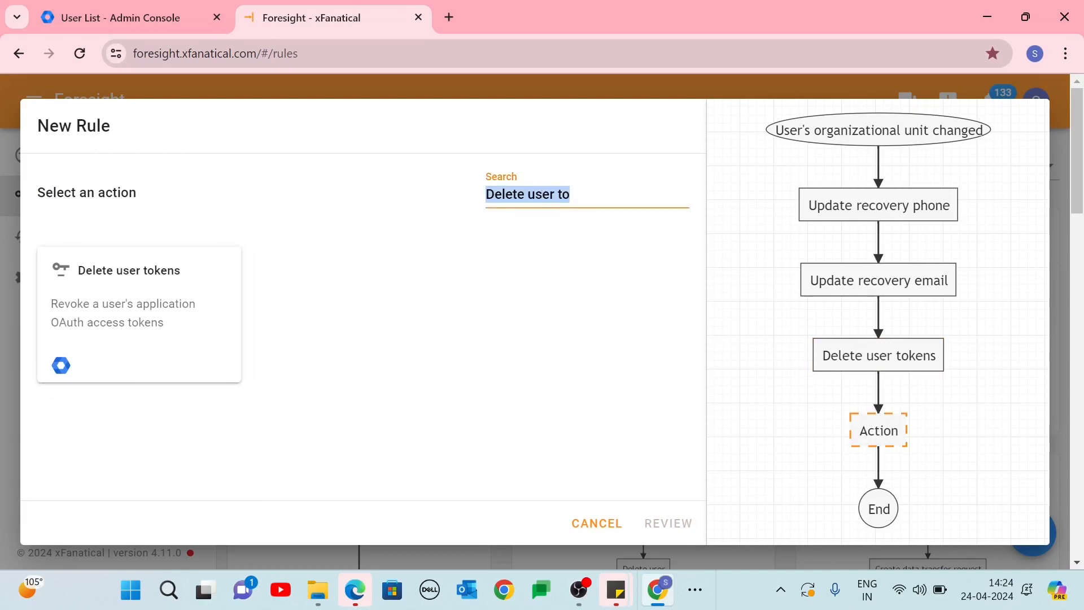
{"action": "type", "text": "Reset user"}
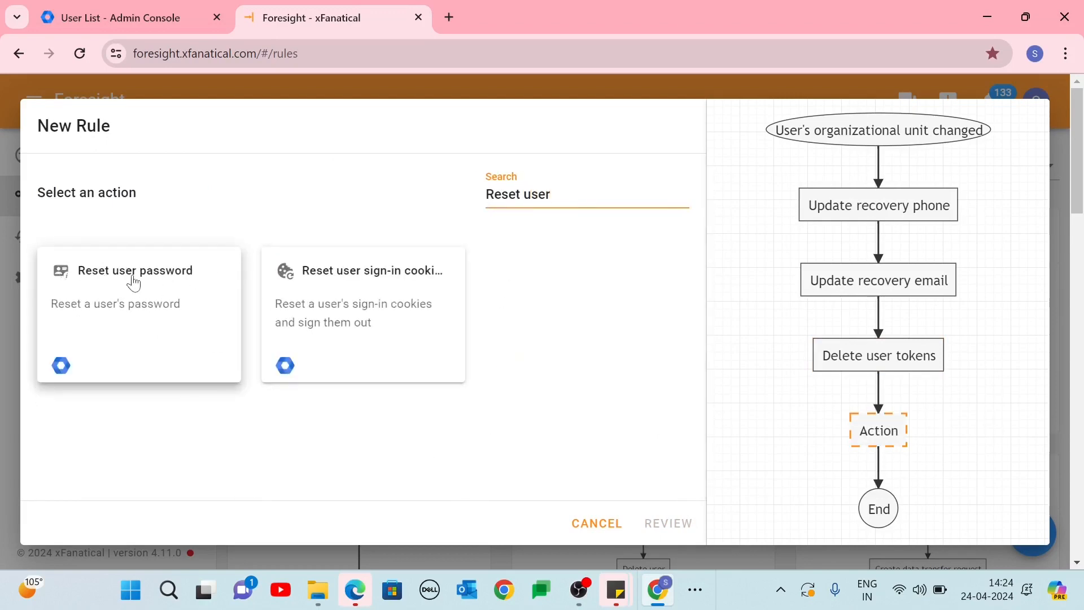
{"action": "left_click", "coordinate": [133, 281]}
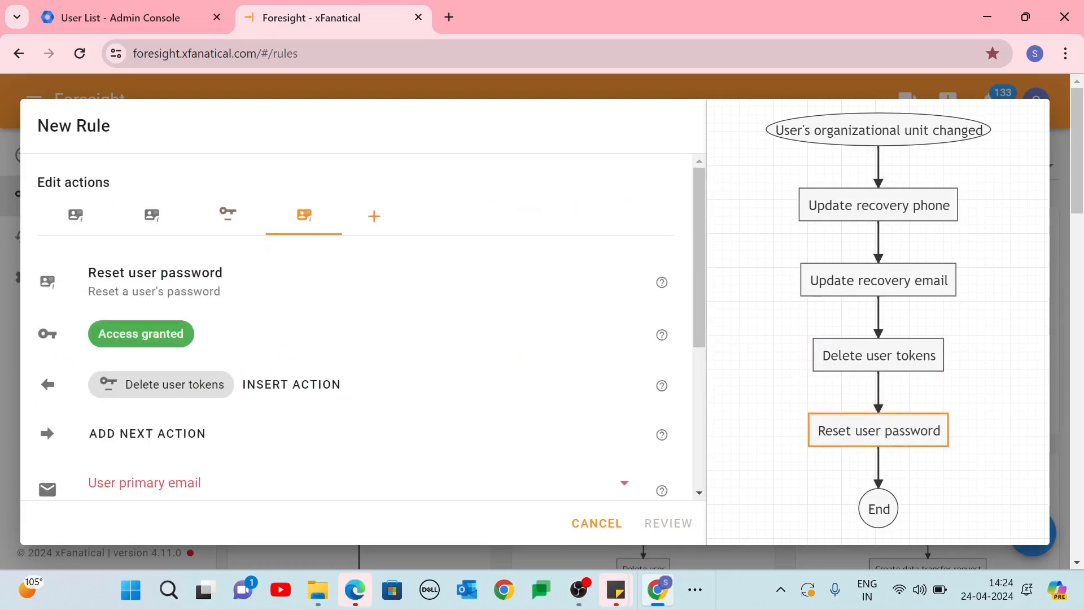
{"action": "scroll", "coordinate": [252, 323], "scroll_direction": "down", "scroll_amount": 3}
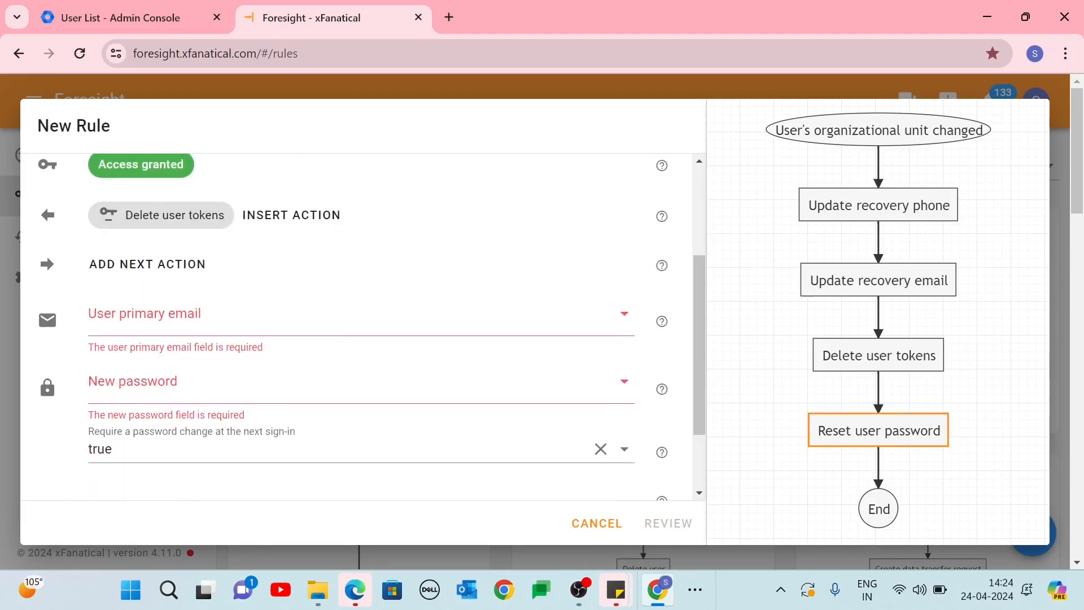
{"action": "left_click", "coordinate": [252, 323]}
{"action": "left_click", "coordinate": [174, 405]}
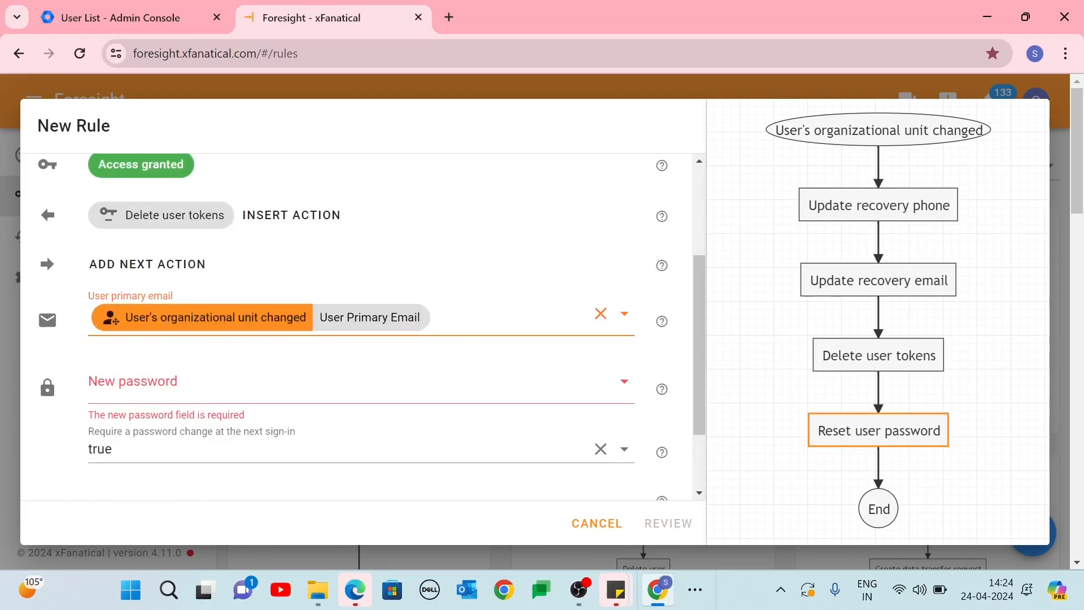
- Enter the new password for the password reset and set the required password change at the next sign-in to true
{"action": "left_click", "coordinate": [174, 385]}
{"action": "type", "text": "•"}
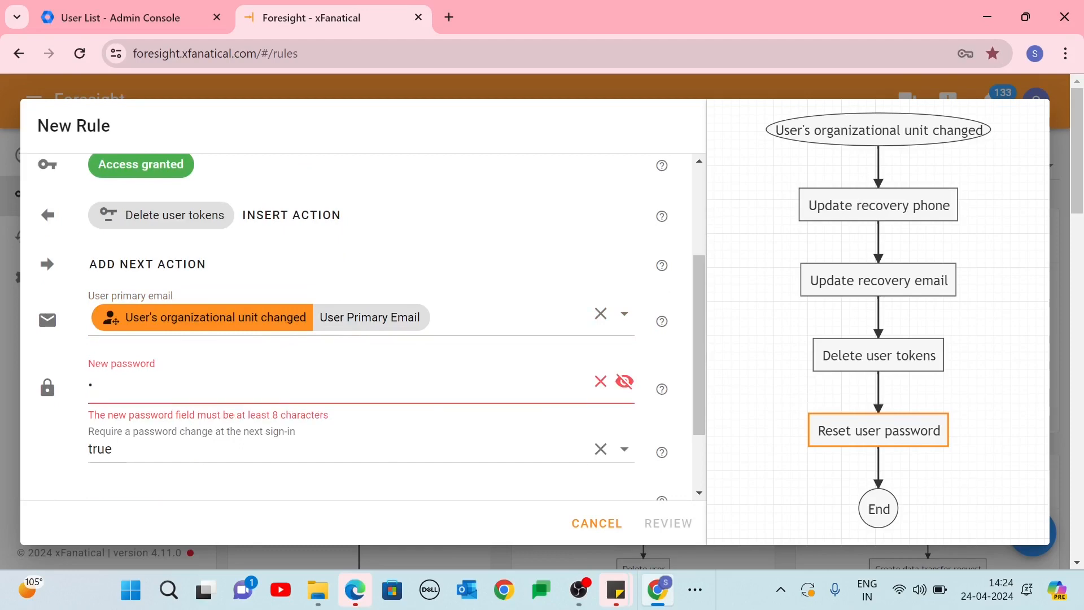
{"action": "type", "text": "••••••••••"}
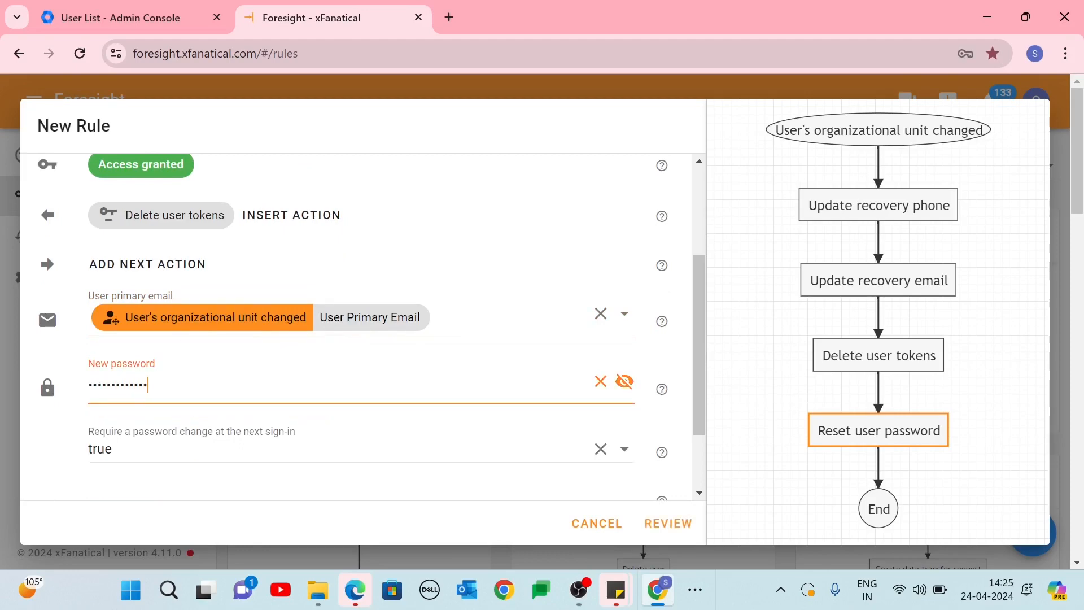
{"action": "left_click", "coordinate": [147, 450]}
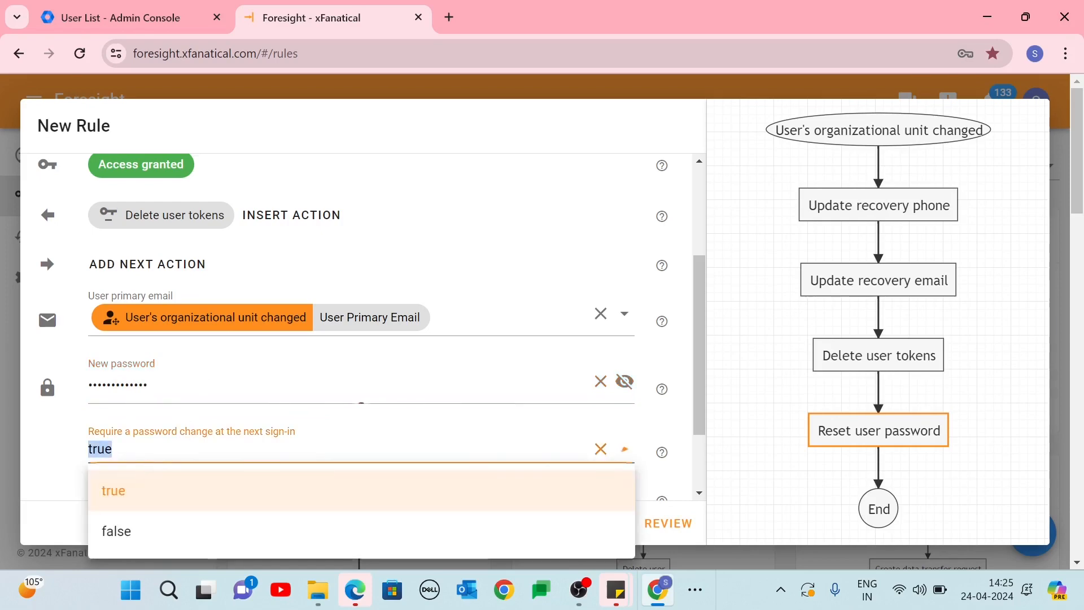
{"action": "left_click", "coordinate": [132, 504]}
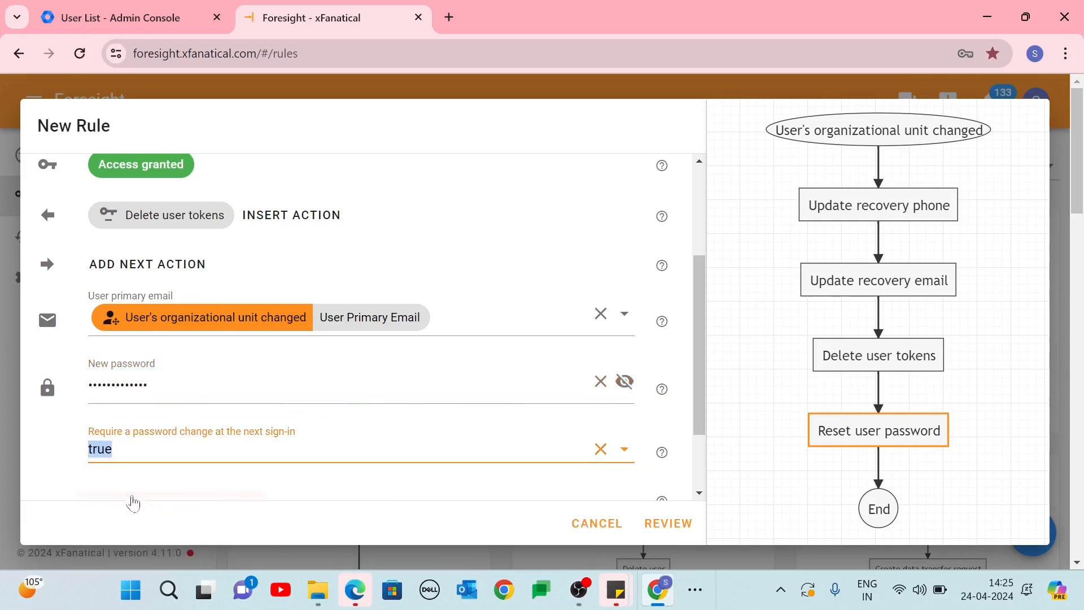
- Add a Reset user sign-in cookies action after the password reset, using the trigger's User Primary Email variable as the primary email
{"action": "scroll", "coordinate": [175, 352], "scroll_direction": "up", "scroll_amount": 2}
{"action": "left_click", "coordinate": [175, 352]}
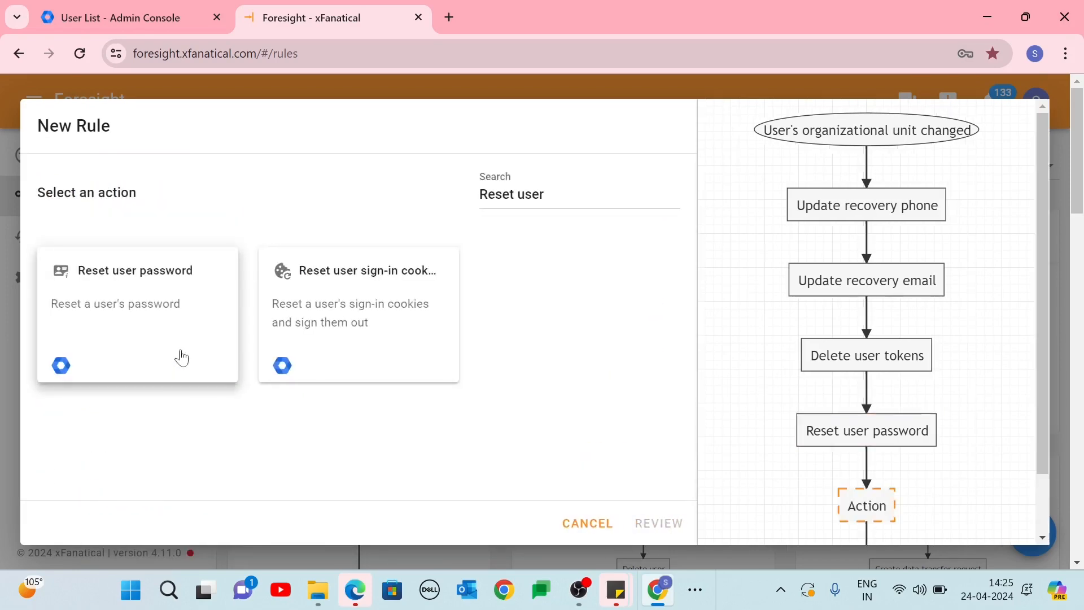
{"action": "left_click", "coordinate": [528, 223]}
{"action": "key", "text": "ctrl+a"}
{"action": "type", "text": "Res"}
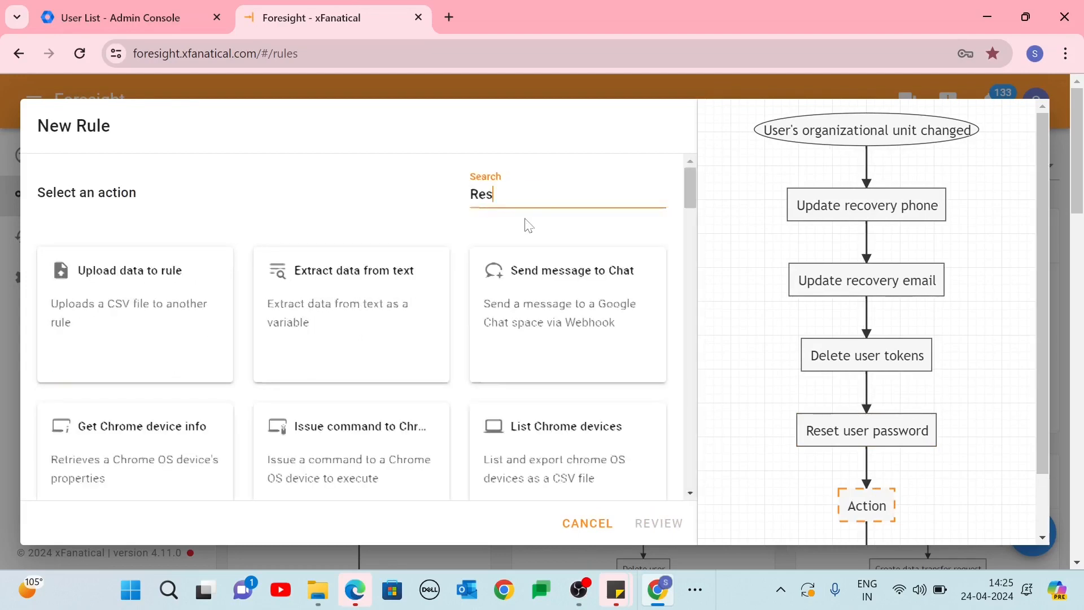
{"action": "type", "text": "et user sig"}
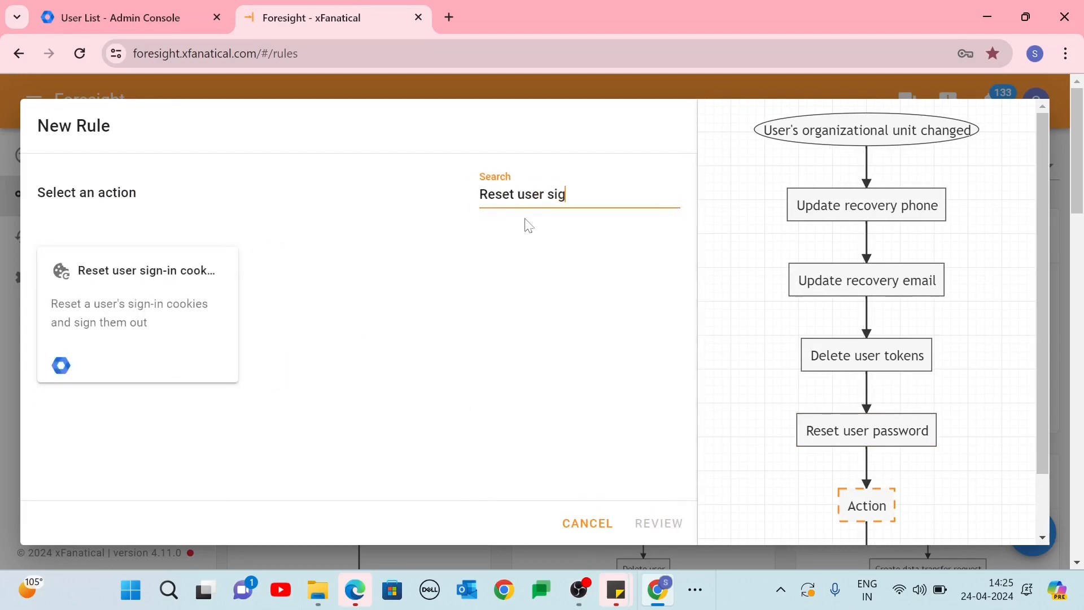
{"action": "left_click", "coordinate": [143, 292]}
{"action": "scroll", "coordinate": [218, 375], "scroll_direction": "down", "scroll_amount": 2}
{"action": "left_click", "coordinate": [226, 351]}
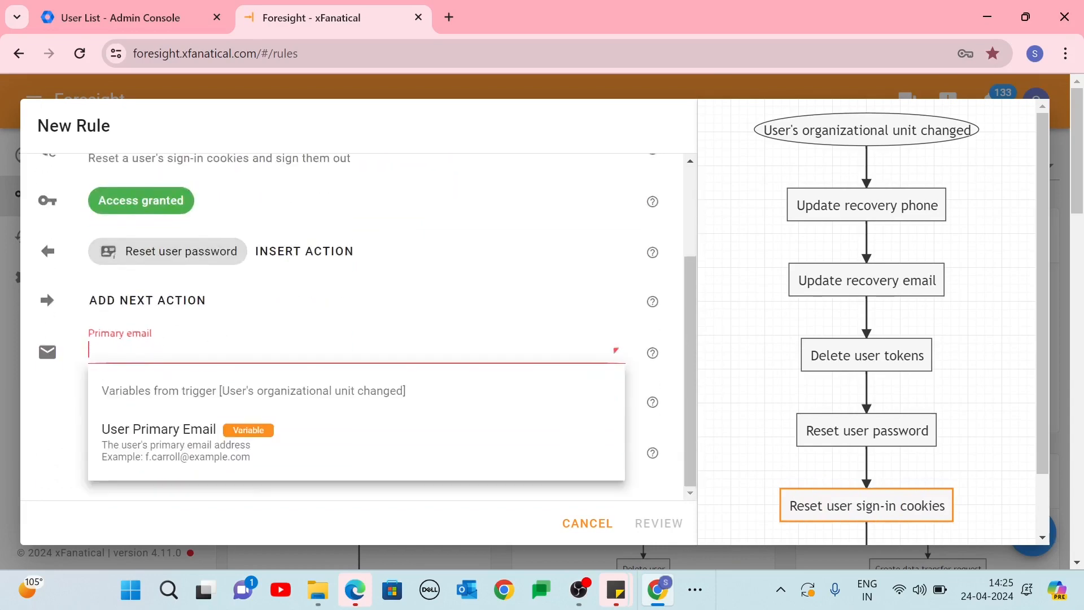
{"action": "left_click", "coordinate": [158, 449]}
- Add an Invalidate backup codes action after the Reset user sign-in cookies action
{"action": "scroll", "coordinate": [223, 373], "scroll_direction": "up", "scroll_amount": 2}
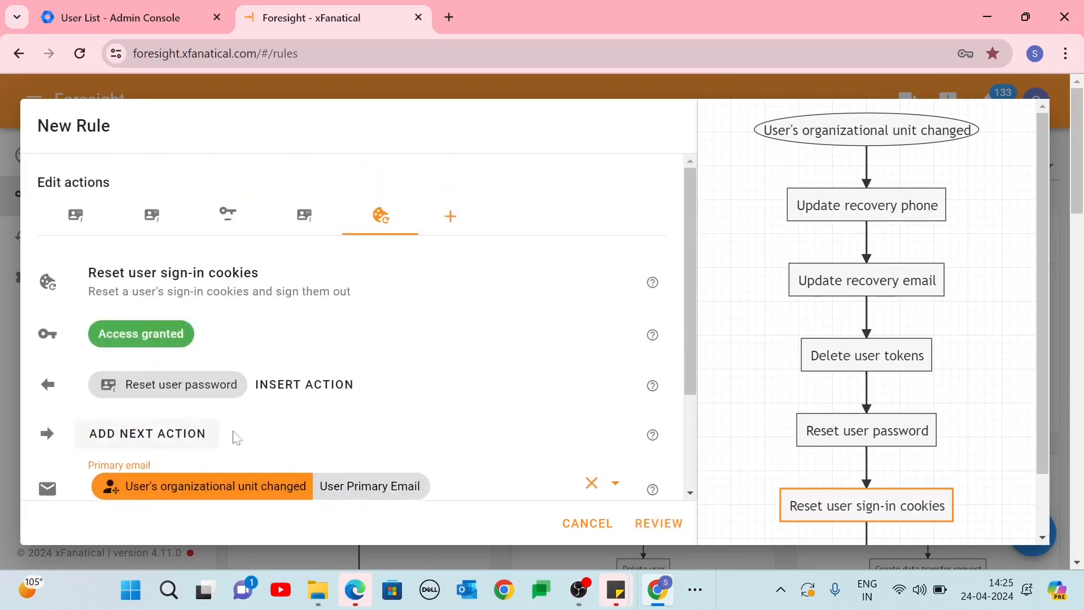
{"action": "left_click", "coordinate": [192, 434]}
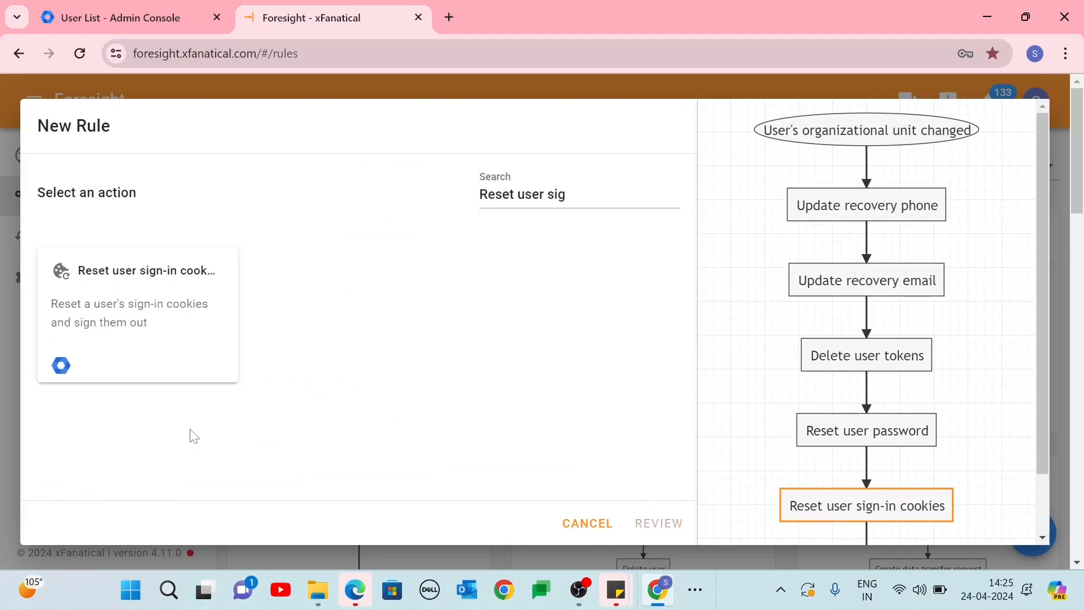
{"action": "key", "text": "ctrl+a"}
{"action": "type", "text": "Invalidate bac"}
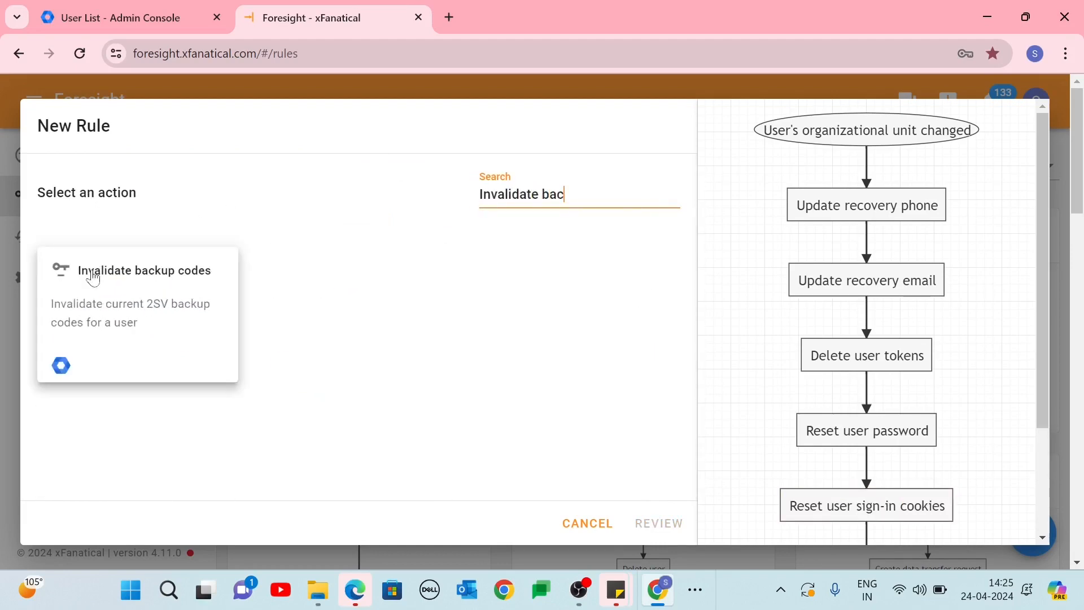
{"action": "left_click", "coordinate": [186, 276]}
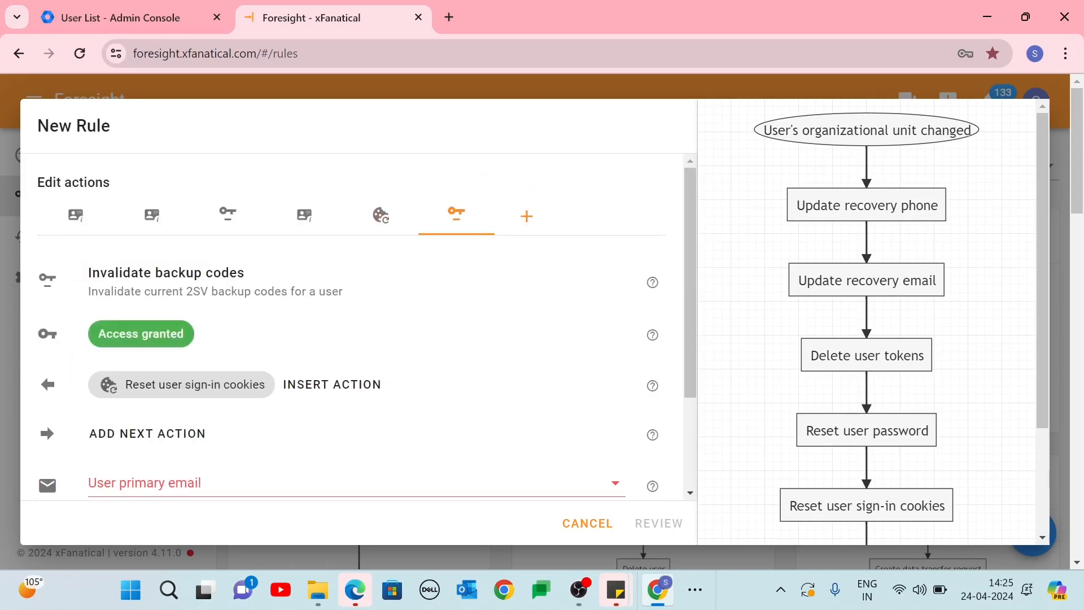
- Set the user primary email of the Invalidate backup codes action to the trigger's User Primary Email variable
{"action": "scroll", "coordinate": [155, 319], "scroll_direction": "down", "scroll_amount": 3}
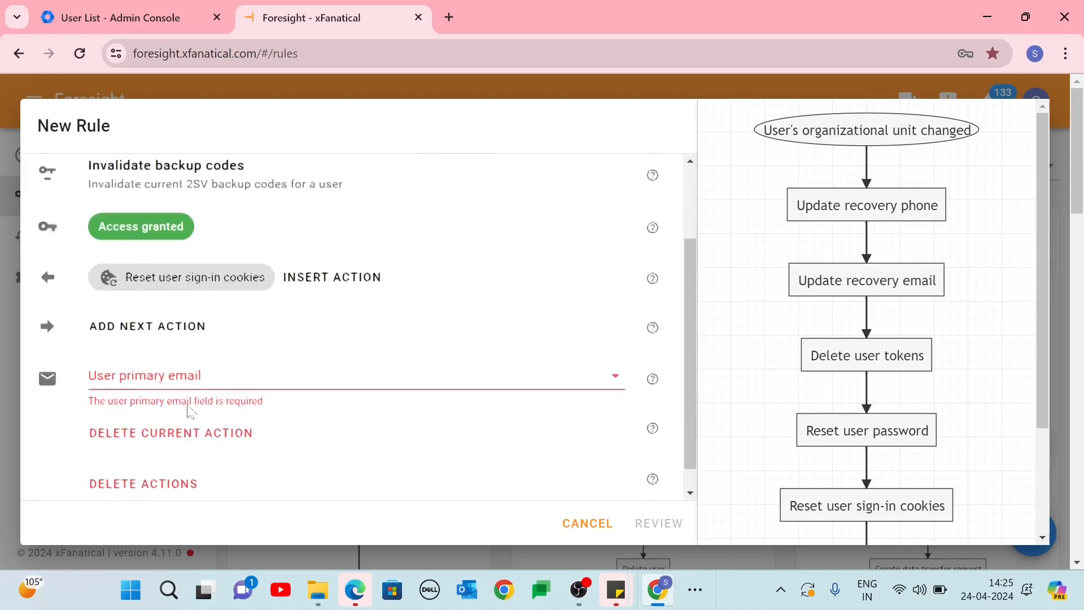
{"action": "left_click", "coordinate": [175, 347]}
{"action": "left_click", "coordinate": [179, 440]}
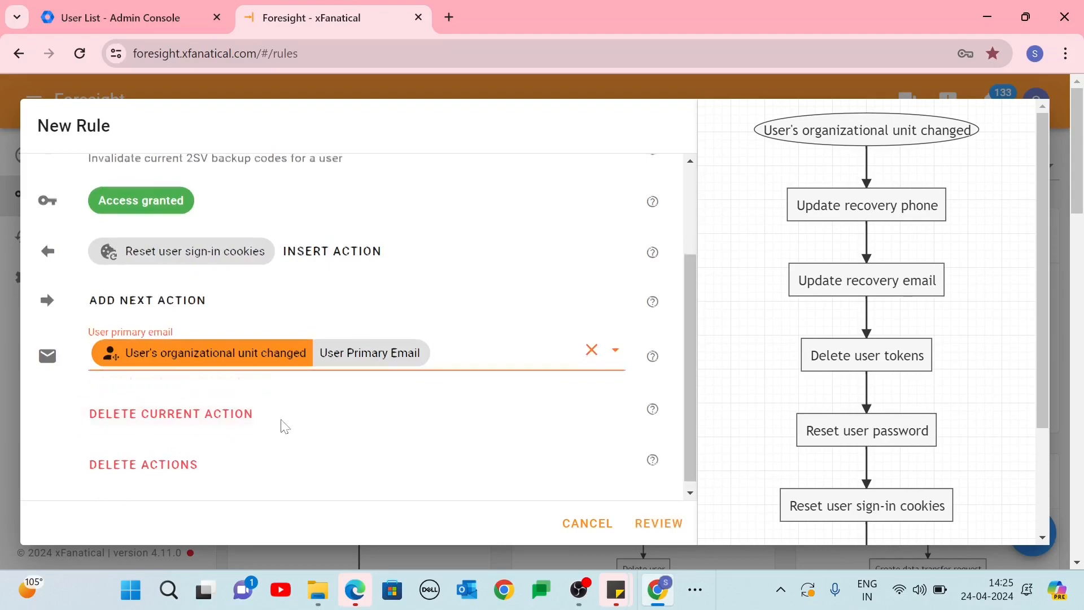
- Add a Delete app passwords action after the Invalidate backup codes action
{"action": "scroll", "coordinate": [283, 427], "scroll_direction": "up", "scroll_amount": 3}
{"action": "left_click", "coordinate": [171, 433]}
{"action": "left_click_drag", "start_coordinate": [564, 194], "coordinate": [499, 229]}
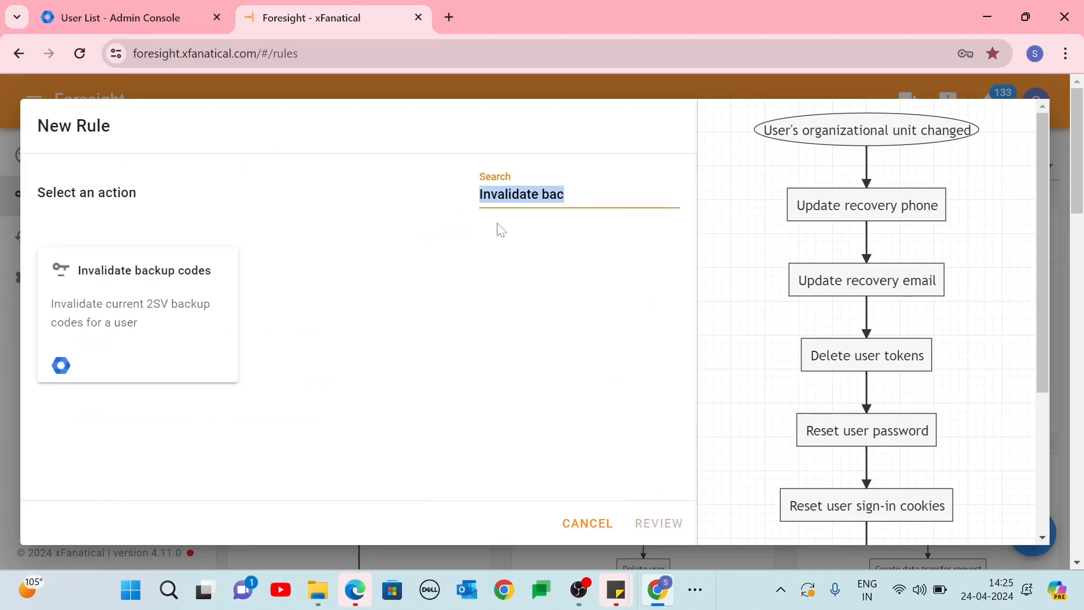
{"action": "type", "text": "Delete app"}
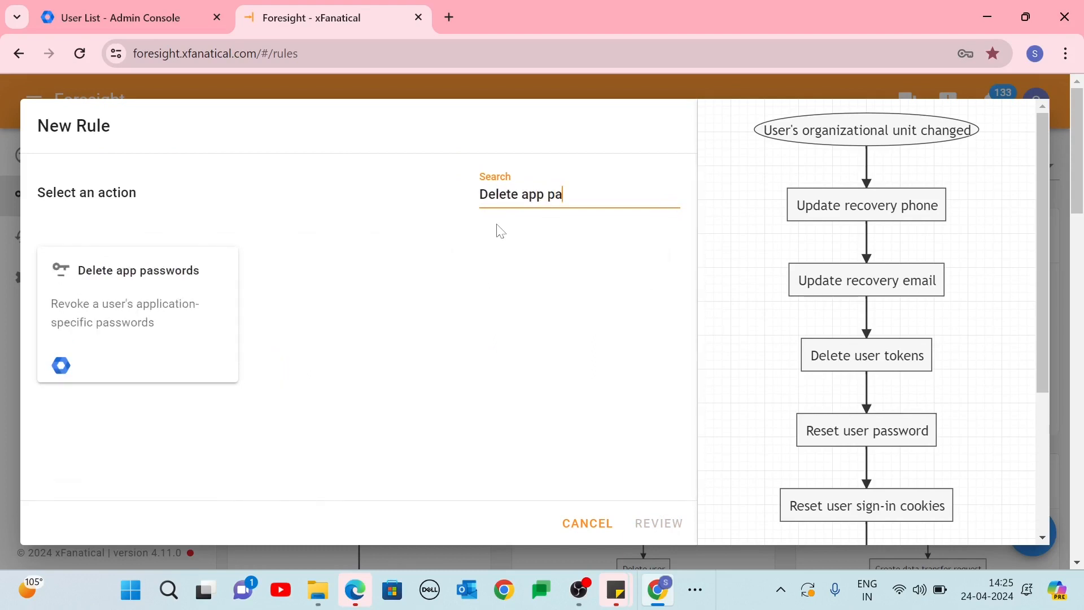
{"action": "type", "text": " pa"}
{"action": "left_click", "coordinate": [151, 286]}
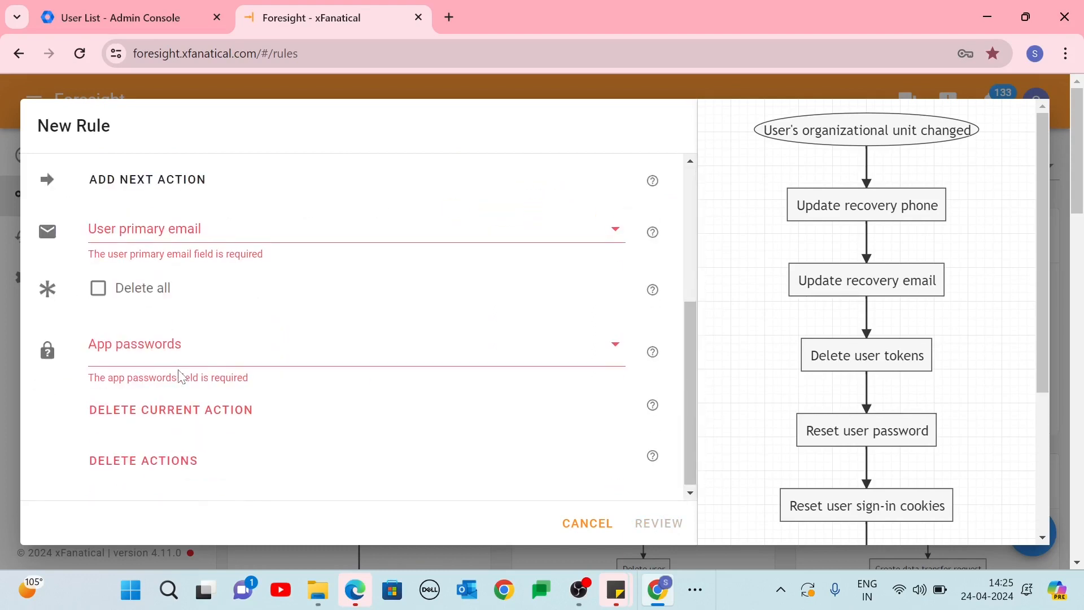
- Give the app passwords action the trigger's User Primary Email variable as user primary email and enable Delete all
{"action": "left_click", "coordinate": [181, 231]}
{"action": "left_click", "coordinate": [155, 317]}
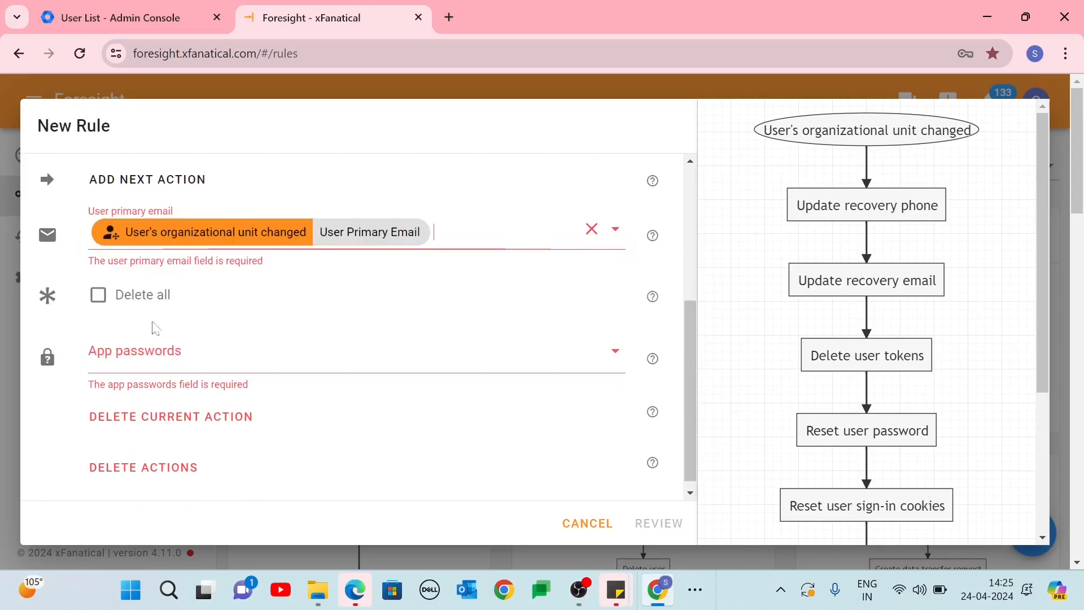
{"action": "left_click", "coordinate": [98, 301]}
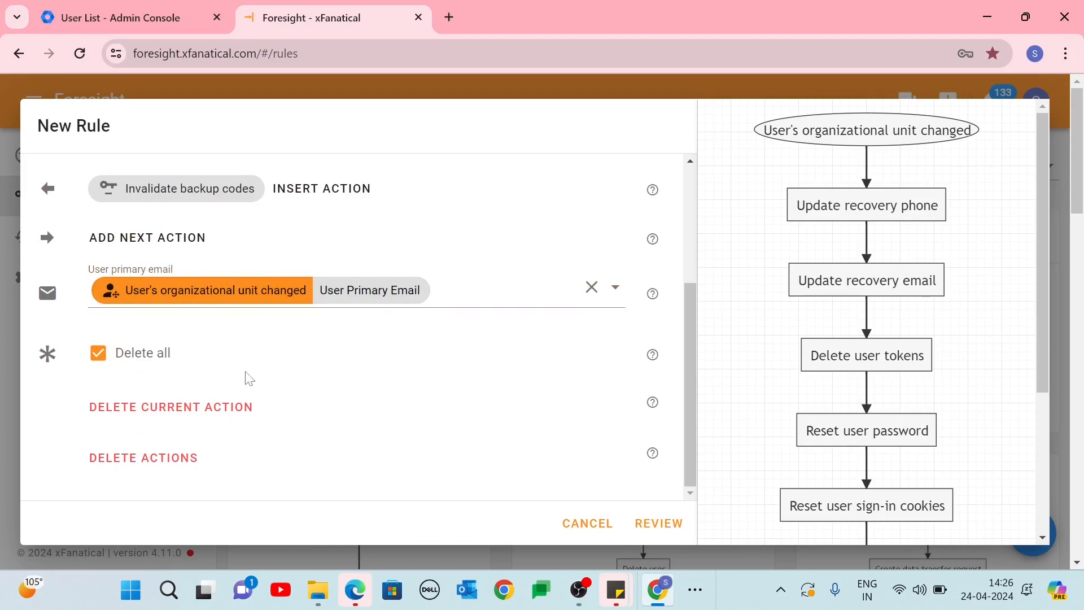
- Add a Delete user email aliases action after the Delete app passwords action
{"action": "scroll", "coordinate": [245, 373], "scroll_direction": "up", "scroll_amount": 2}
{"action": "left_click", "coordinate": [191, 402]}
{"action": "double_click", "coordinate": [564, 194]}
{"action": "key", "text": "BackSpace"}
{"action": "key", "text": "BackSpace"}
{"action": "key", "text": "BackSpace"}
{"action": "key", "text": "BackSpace"}
{"action": "key", "text": "BackSpace"}
{"action": "type", "text": "user e"}
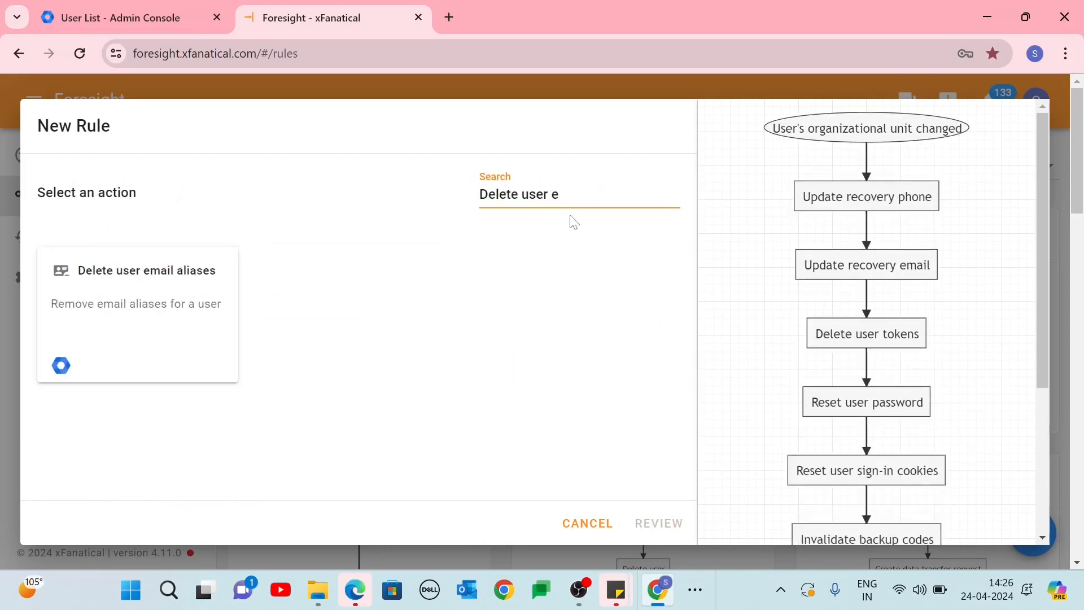
{"action": "left_click", "coordinate": [146, 334]}
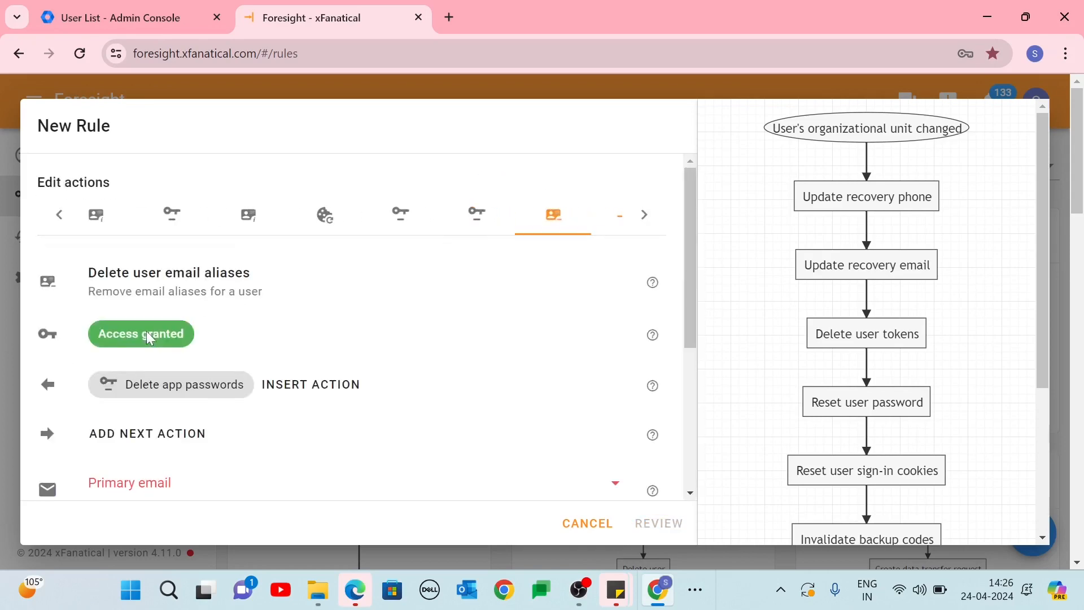
- Give the email aliases action the trigger's User Primary Email variable as primary email and enable Delete all
{"action": "scroll", "coordinate": [239, 453], "scroll_direction": "down", "scroll_amount": 5}
{"action": "left_click", "coordinate": [238, 231]}
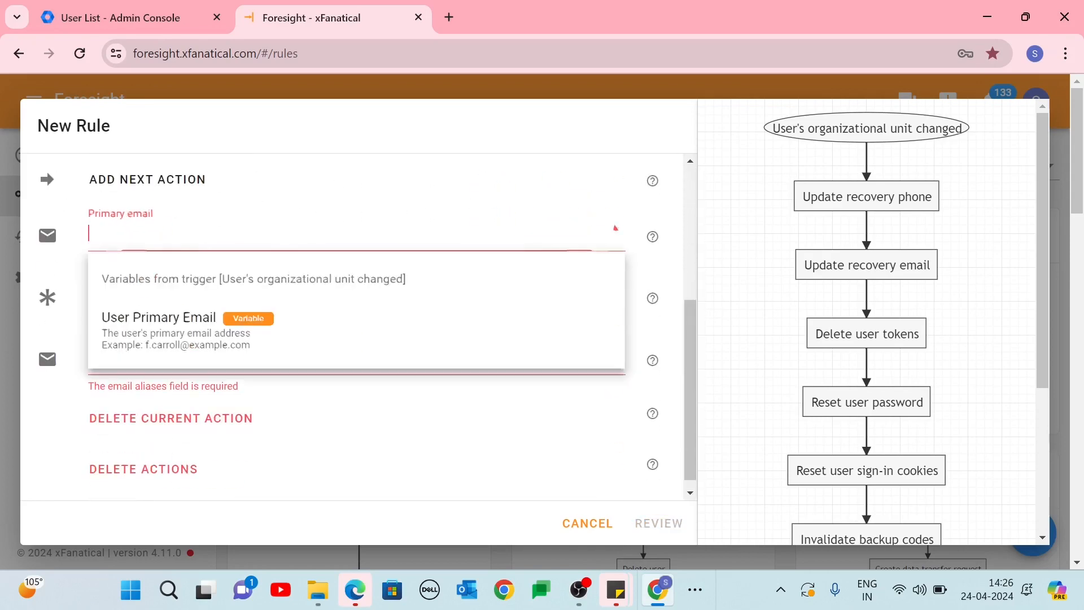
{"action": "left_click", "coordinate": [202, 339]}
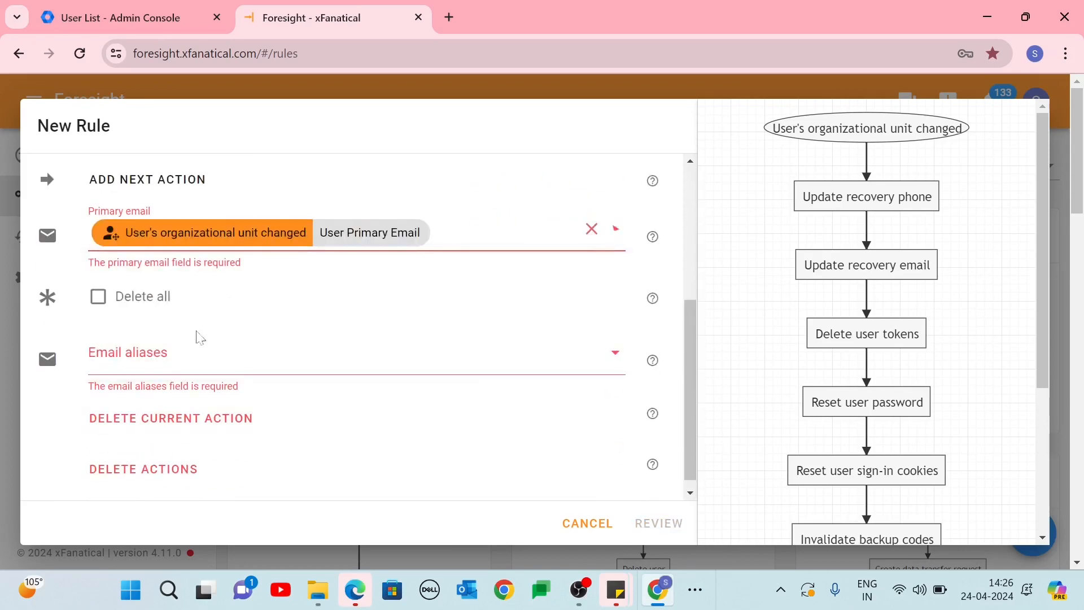
{"action": "left_click", "coordinate": [99, 302]}
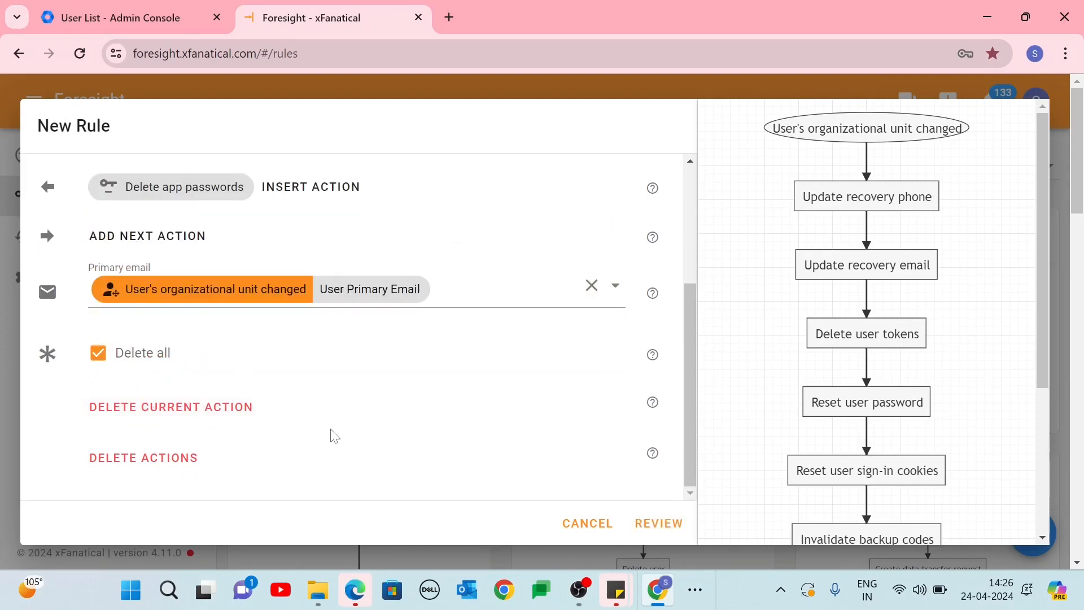
- Add an Update super admin status action after the Delete user email aliases action
{"action": "scroll", "coordinate": [333, 435], "scroll_direction": "up", "scroll_amount": 1}
{"action": "scroll", "coordinate": [332, 435], "scroll_direction": "up", "scroll_amount": 1}
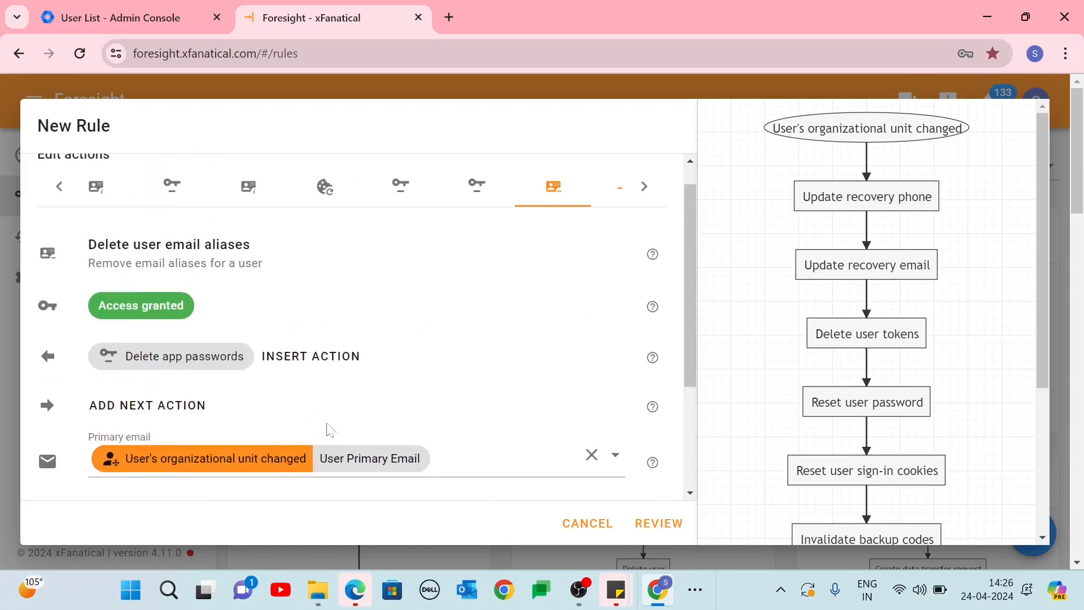
{"action": "left_click", "coordinate": [164, 405]}
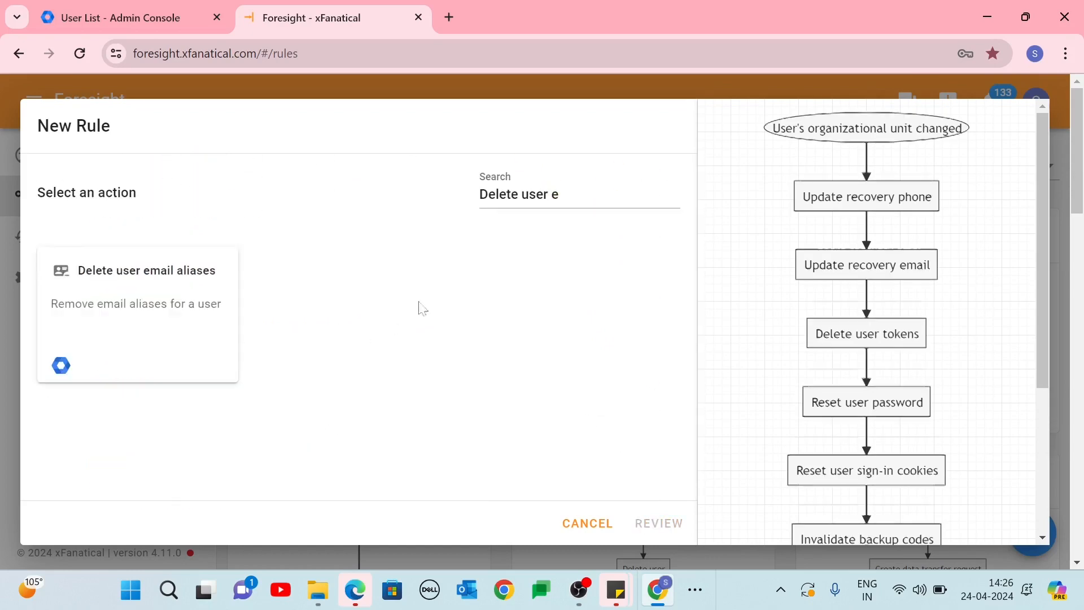
{"action": "type", "text": "Update "}
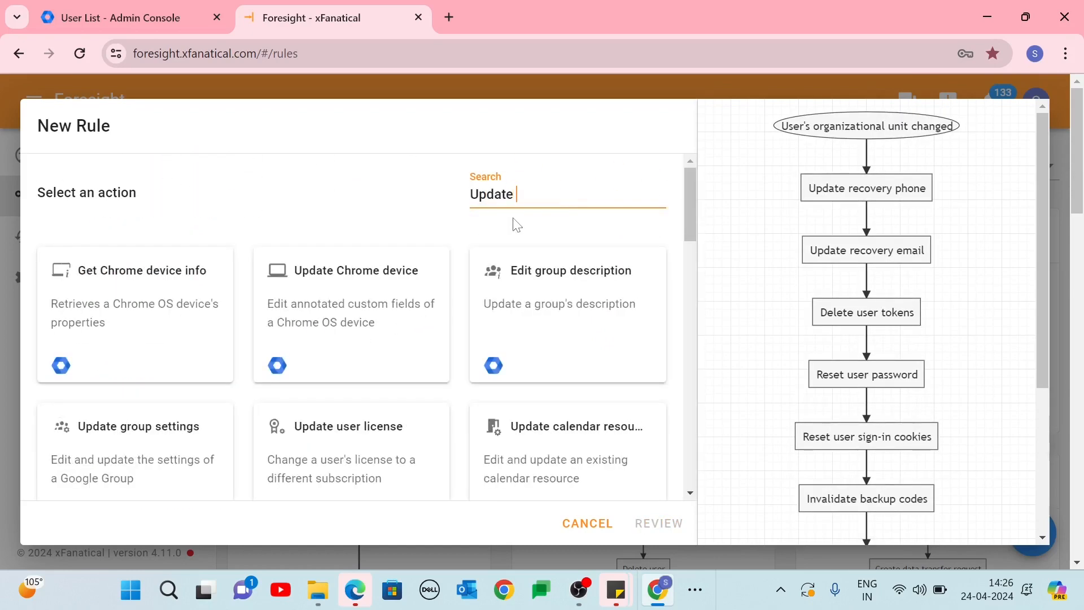
{"action": "type", "text": "super a"}
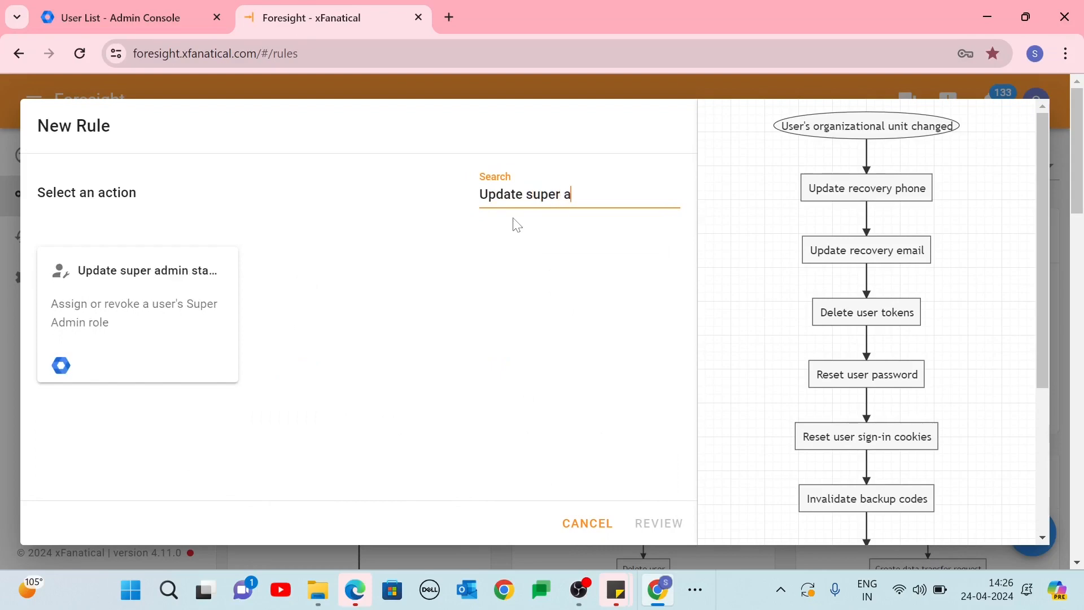
{"action": "type", "text": "d"}
{"action": "left_click", "coordinate": [131, 297]}
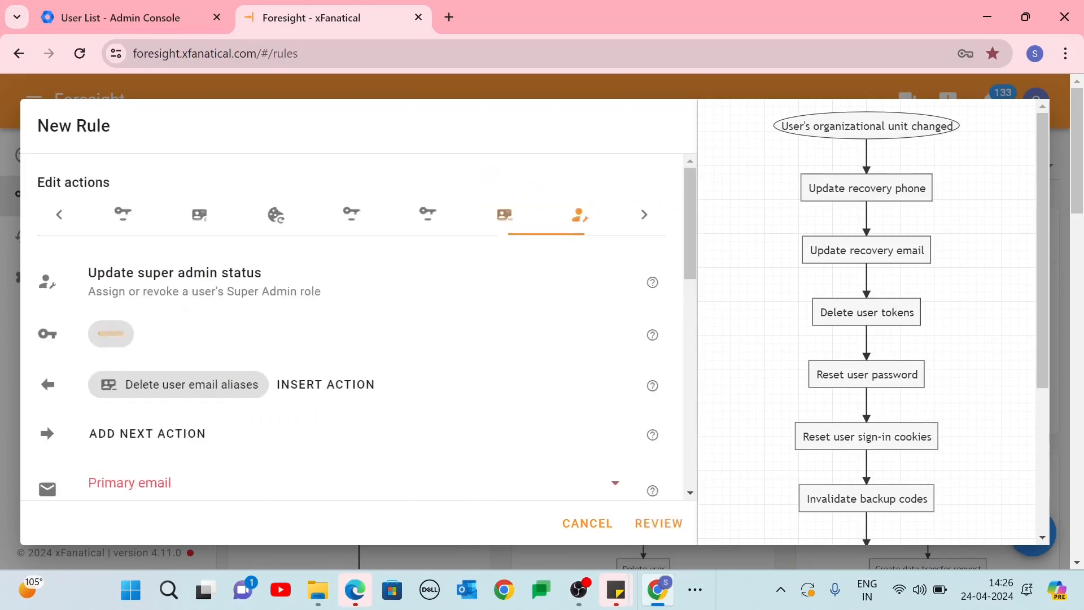
- Set the super admin action's primary email to the trigger's User Primary Email variable and Assign Super Admin to false
{"action": "scroll", "coordinate": [251, 419], "scroll_direction": "down", "scroll_amount": 3}
{"action": "left_click", "coordinate": [212, 319]}
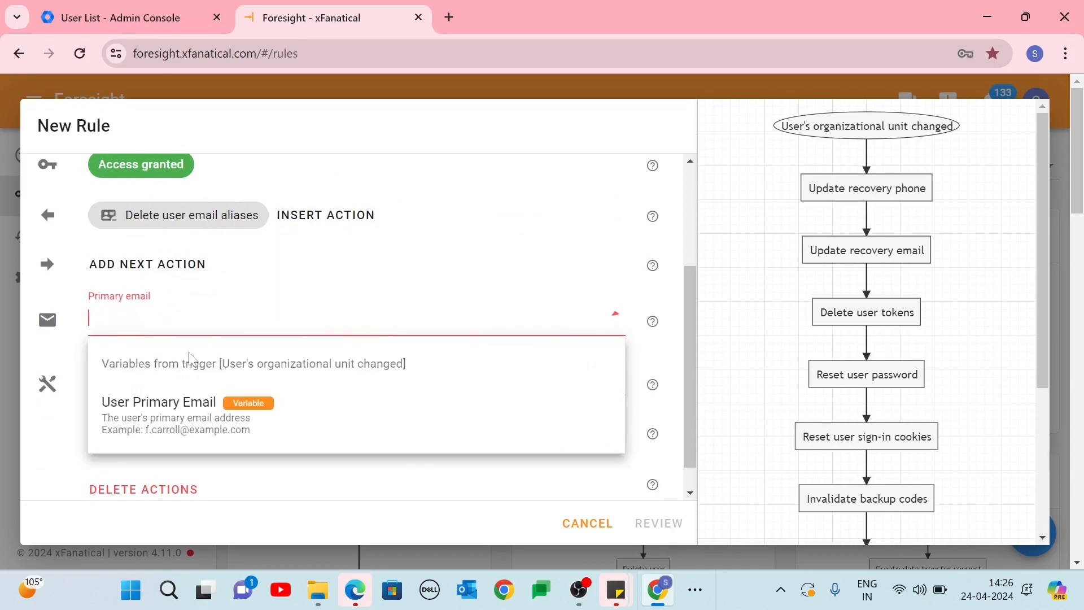
{"action": "left_click", "coordinate": [149, 410]}
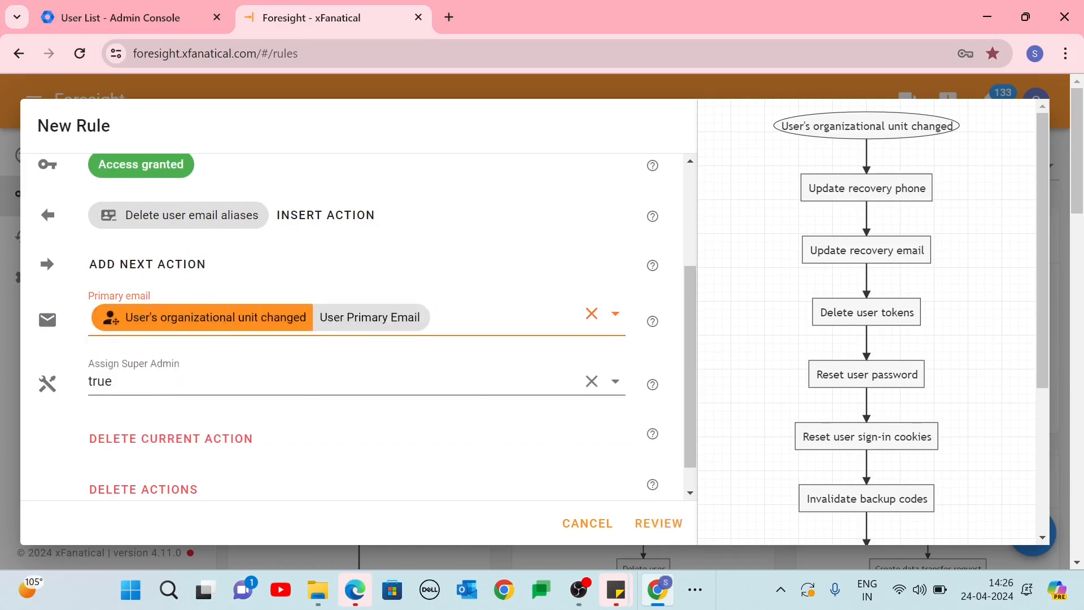
{"action": "left_click", "coordinate": [113, 381]}
{"action": "left_click", "coordinate": [121, 473]}
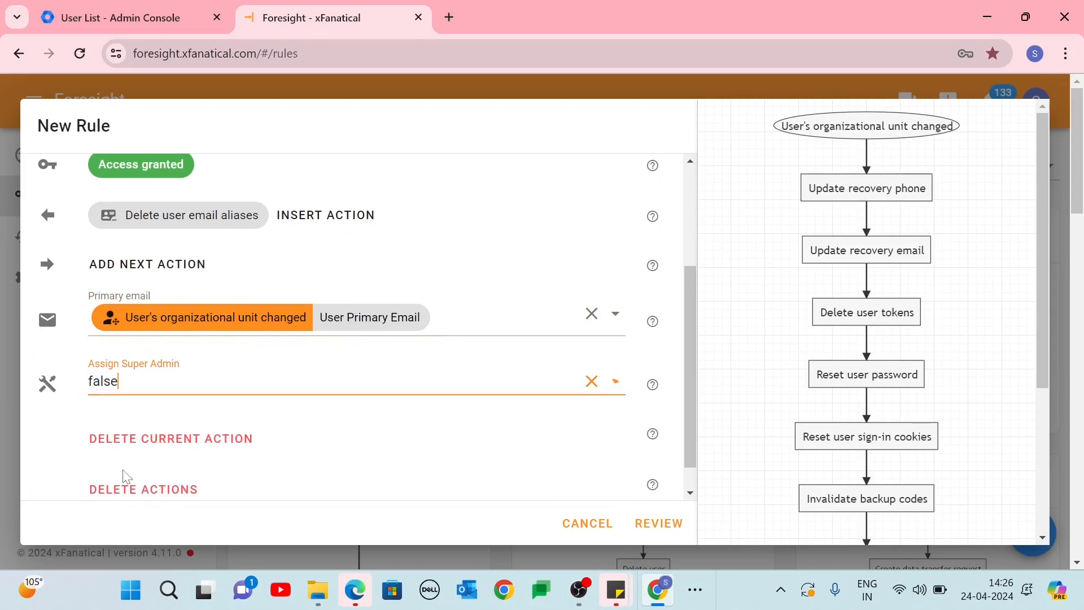
- Add an Update user directory sharing action after the Update super admin status action
{"action": "scroll", "coordinate": [237, 395], "scroll_direction": "up", "scroll_amount": 2}
{"action": "left_click", "coordinate": [180, 347]}
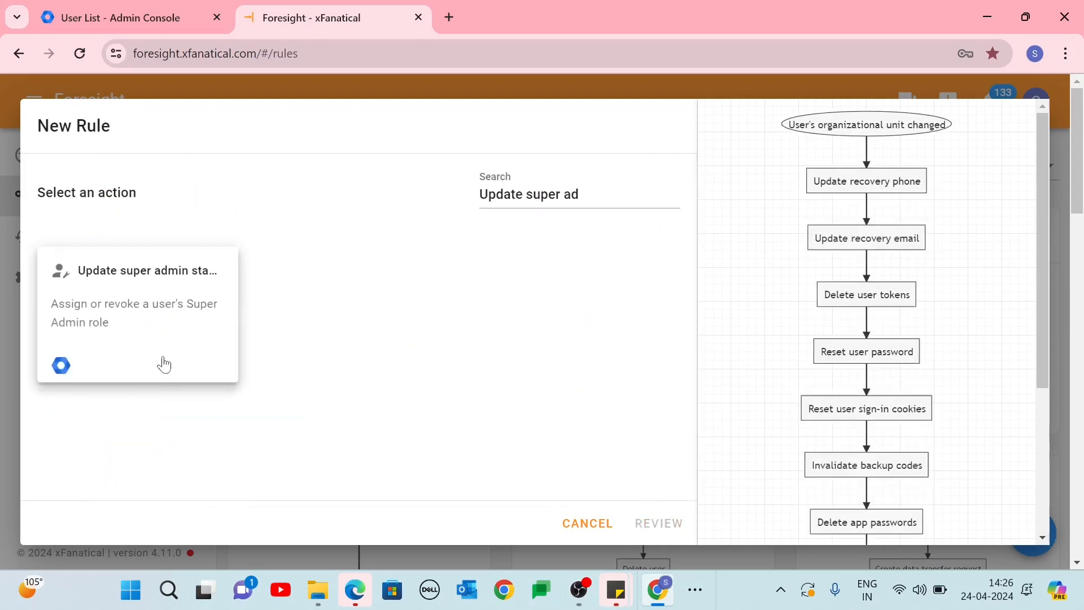
{"action": "triple_click", "coordinate": [572, 195]}
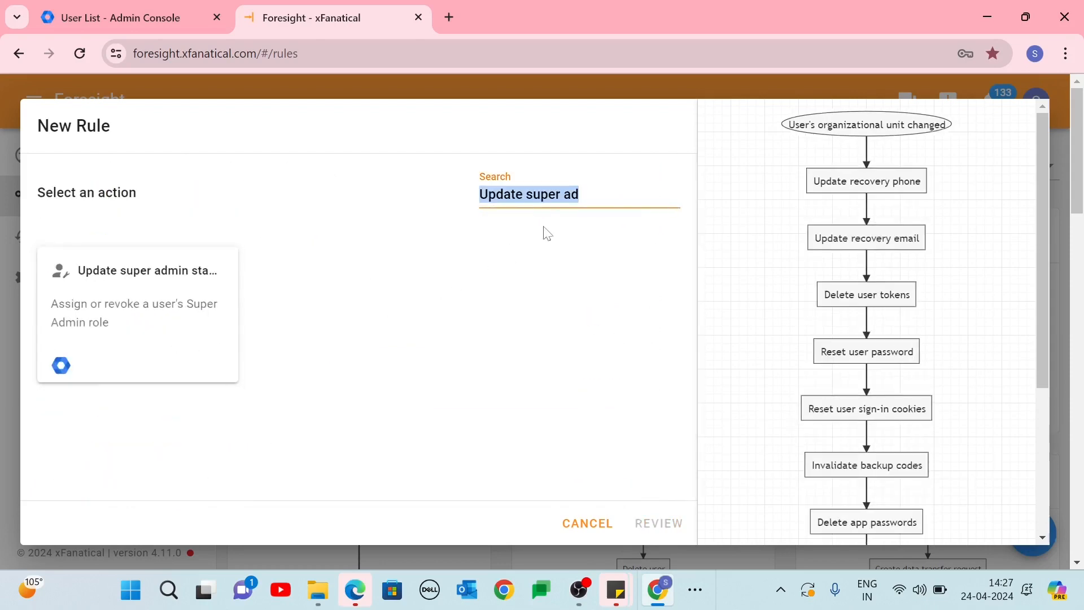
{"action": "type", "text": "Update user di"}
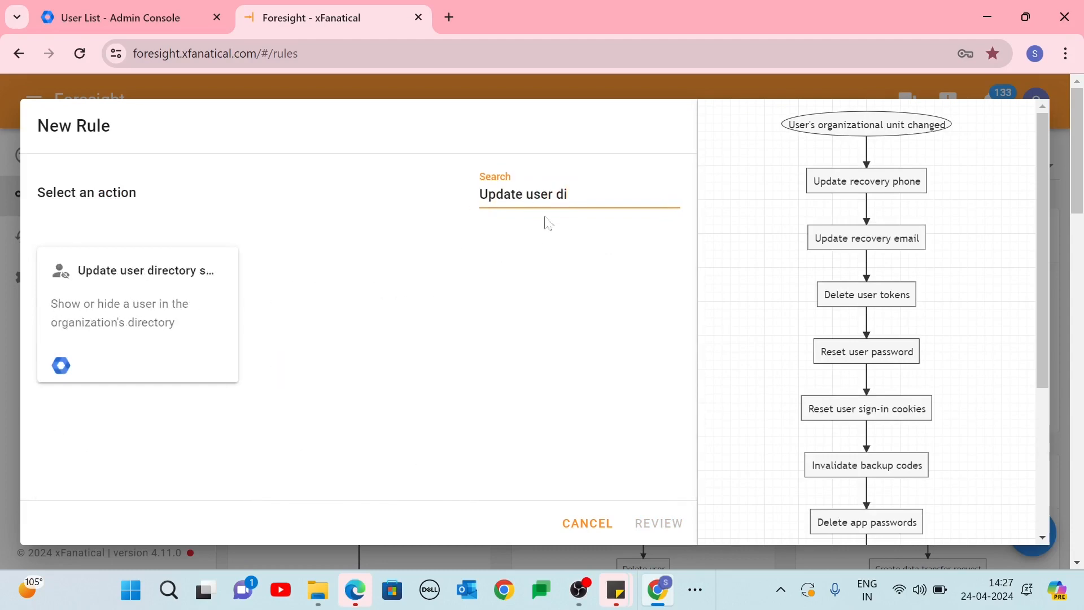
{"action": "left_click", "coordinate": [161, 281]}
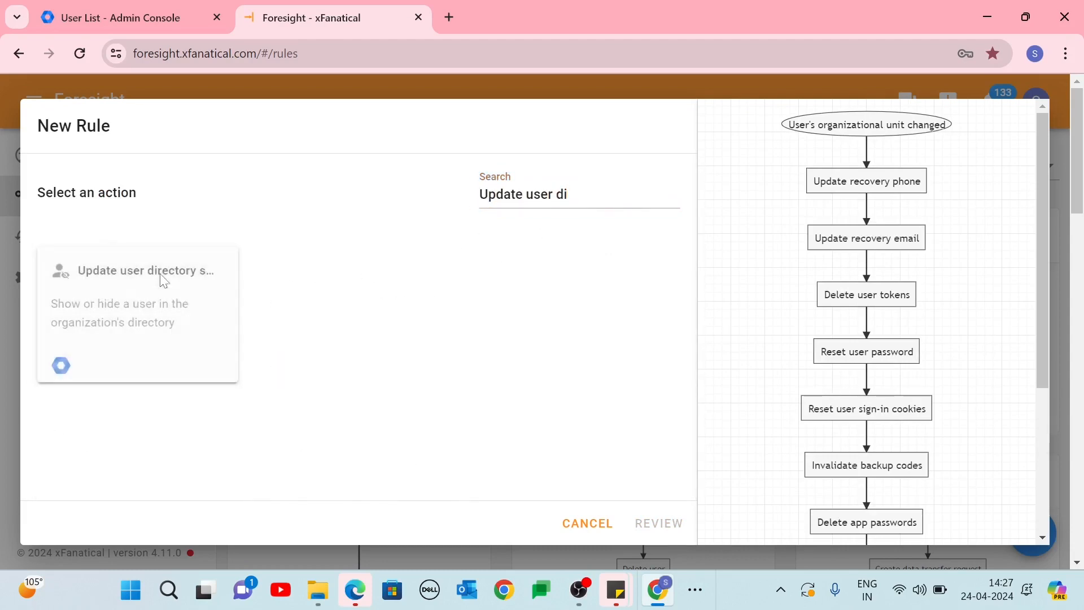
- Set the directory sharing action's primary email to the trigger's User Primary Email variable and Share user in the directory to false
{"action": "left_click", "coordinate": [141, 316]}
{"action": "left_click", "coordinate": [138, 421]}
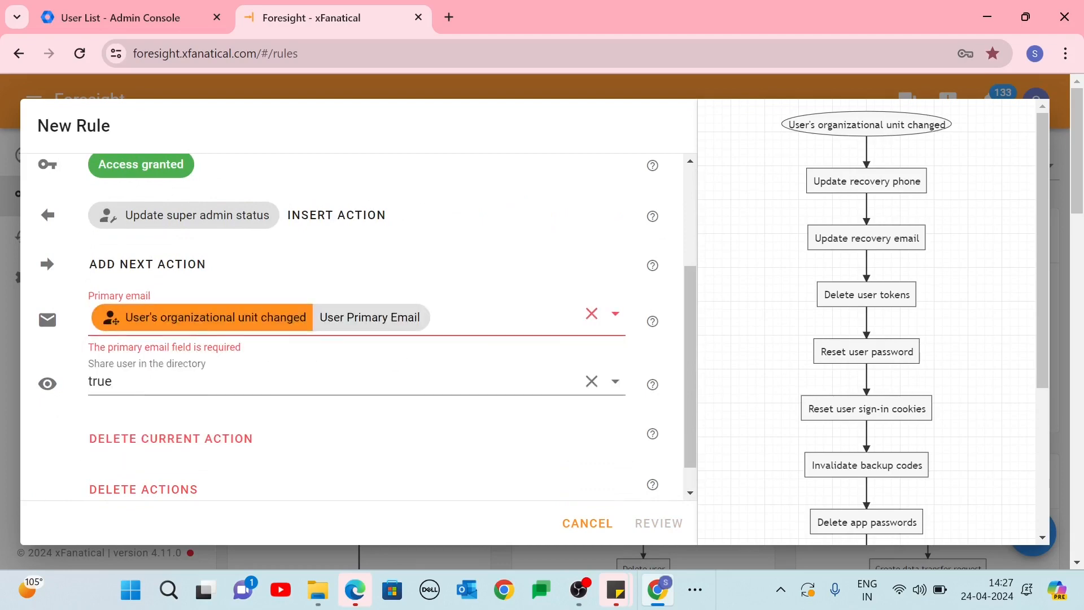
{"action": "left_click", "coordinate": [113, 381]}
{"action": "left_click", "coordinate": [128, 473]}
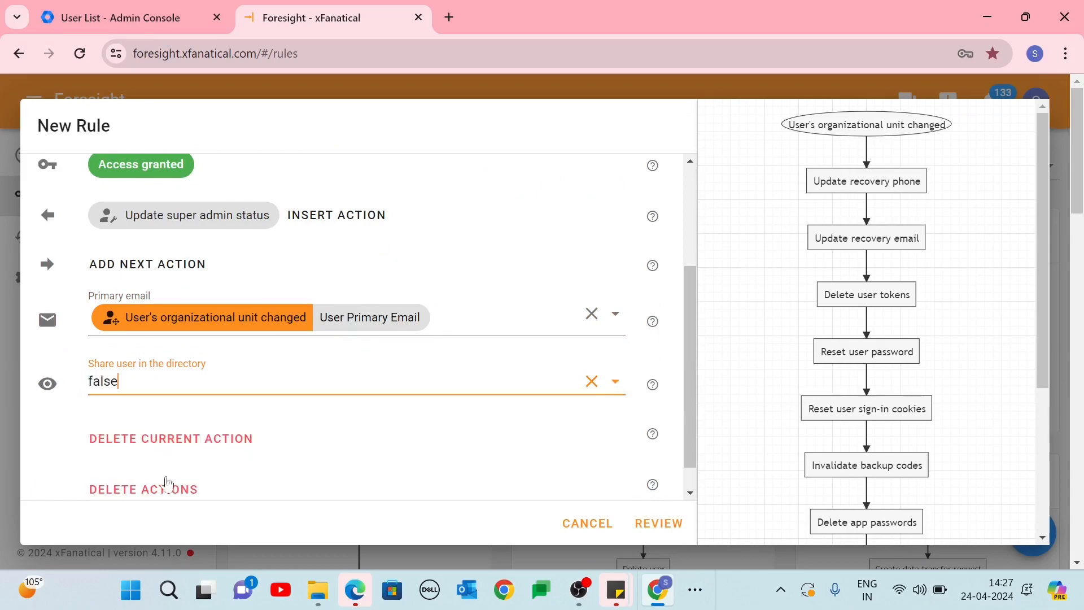
- Add a Remove user from all groups action after the Update user directory sharing action
{"action": "scroll", "coordinate": [203, 419], "scroll_direction": "up", "scroll_amount": 5}
{"action": "left_click", "coordinate": [261, 379]}
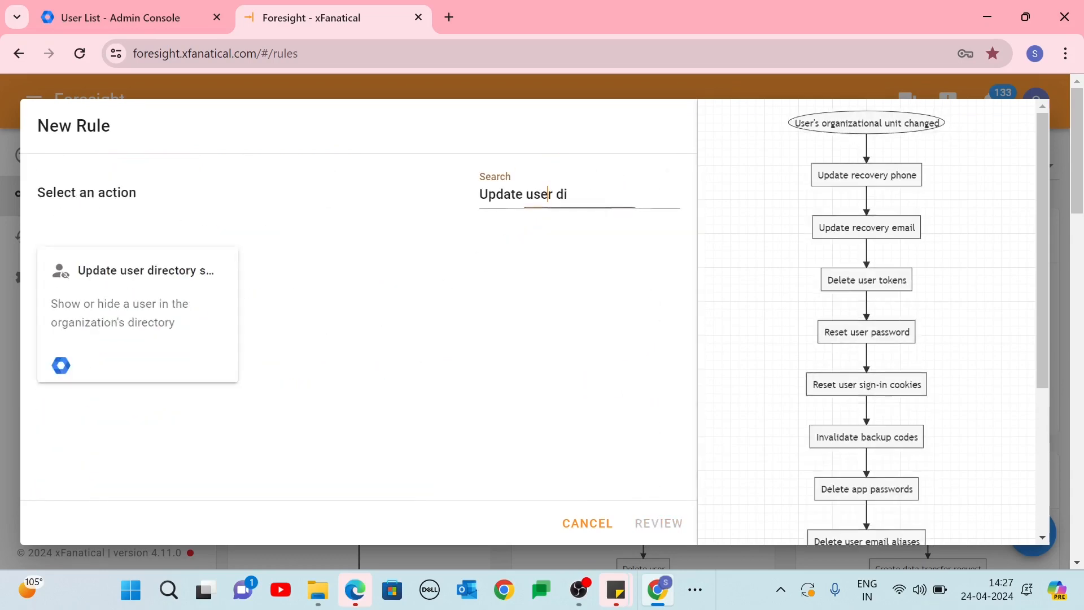
{"action": "left_click_drag", "start_coordinate": [567, 194], "coordinate": [480, 194]}
{"action": "type", "text": "Remove user from"}
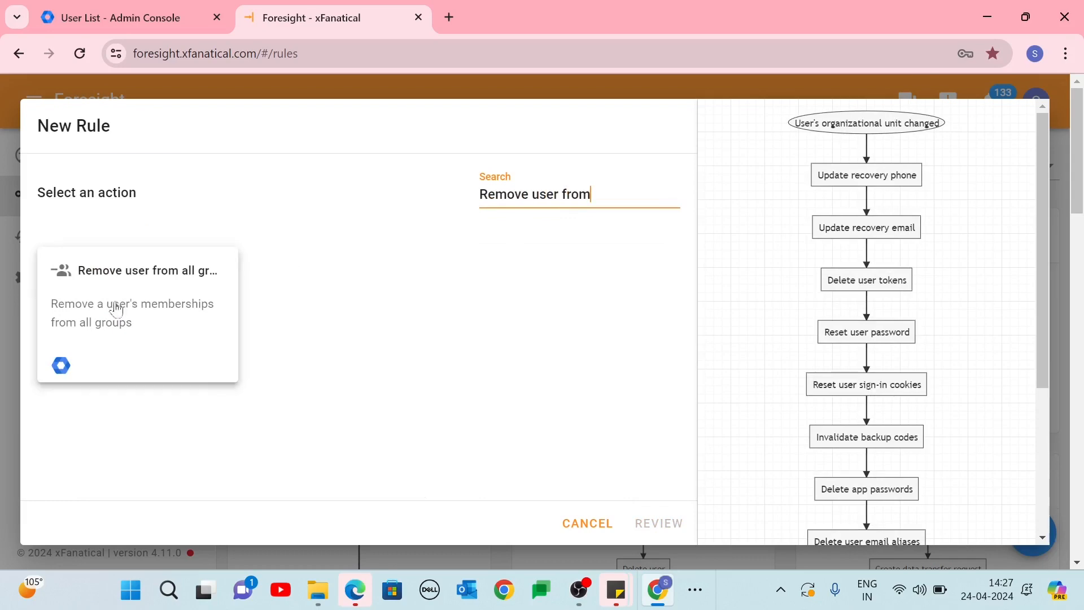
{"action": "left_click", "coordinate": [128, 270]}
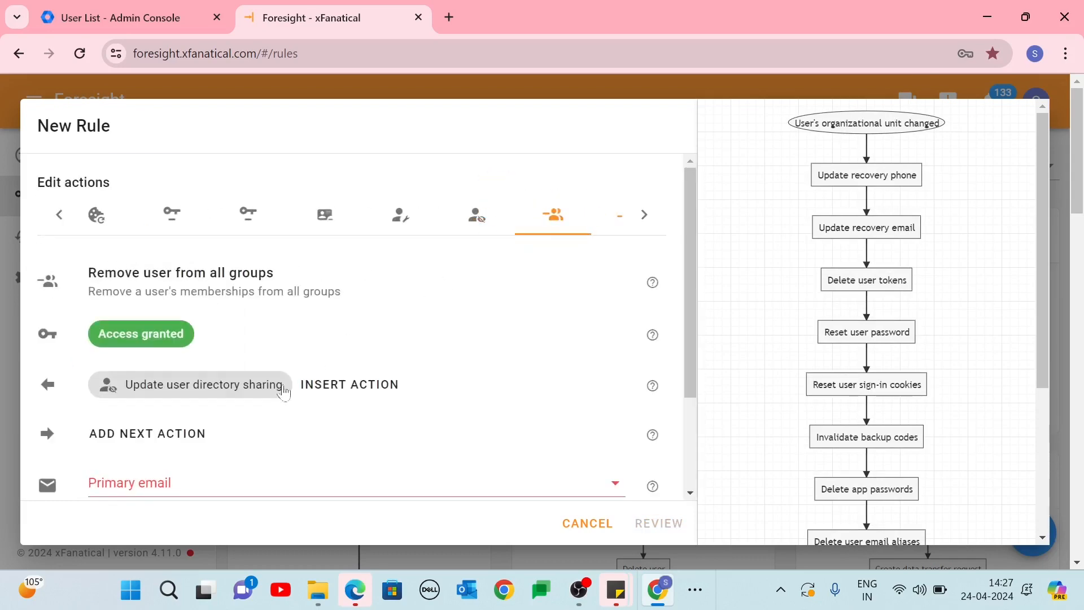
- Set the primary email of the Remove user from all groups action to the trigger's User Primary Email variable
{"action": "scroll", "coordinate": [283, 389], "scroll_direction": "down", "scroll_amount": 2}
{"action": "left_click", "coordinate": [181, 353]}
{"action": "left_click", "coordinate": [167, 435]}
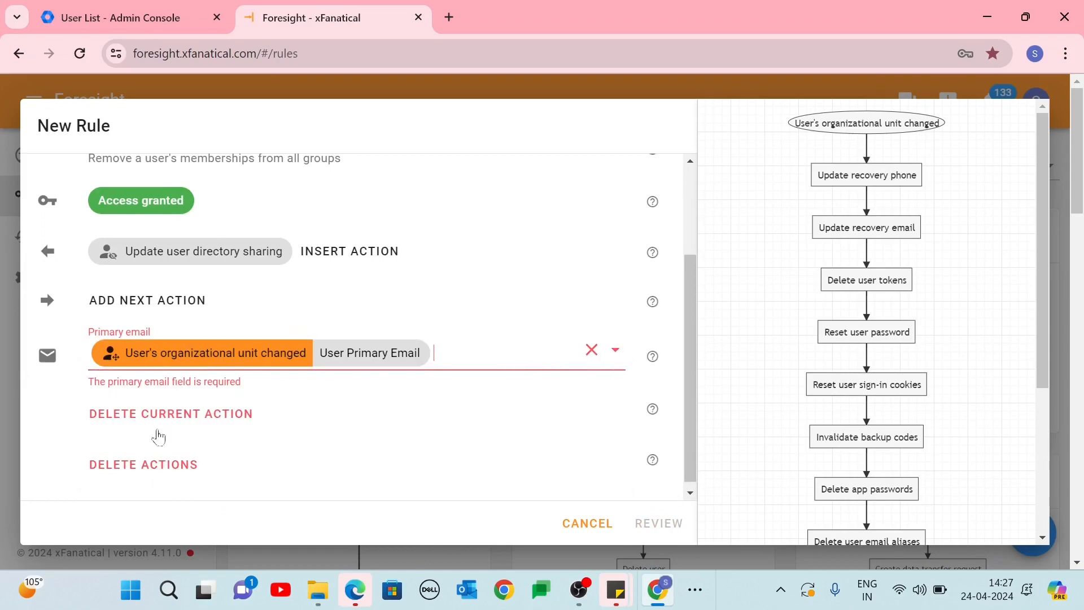
- Add a Suspend user action after the Remove user from all groups action
{"action": "scroll", "coordinate": [370, 474], "scroll_direction": "up", "scroll_amount": 2}
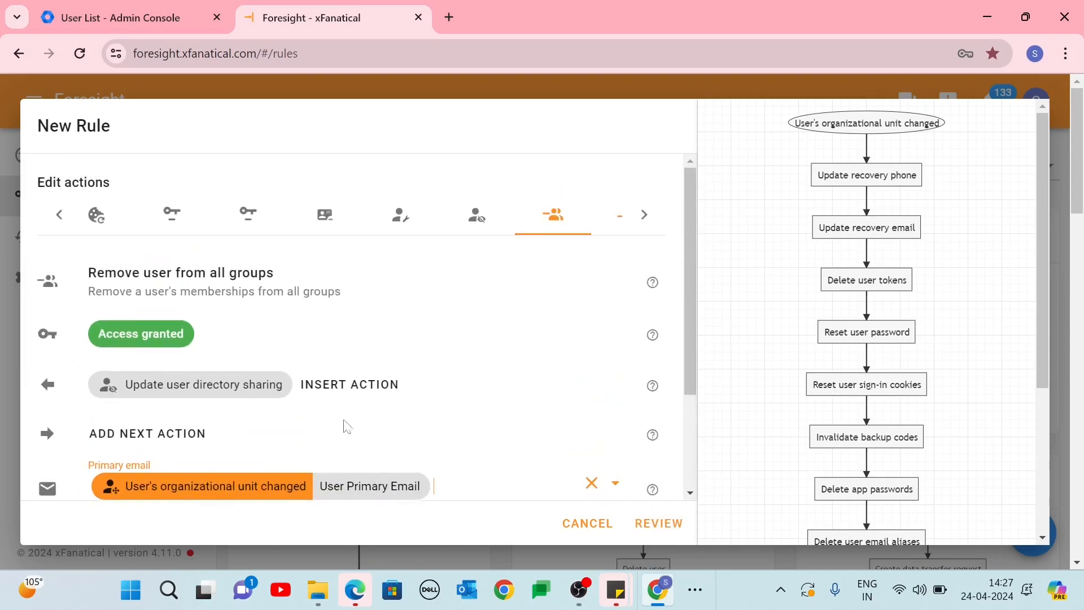
{"action": "left_click", "coordinate": [148, 437]}
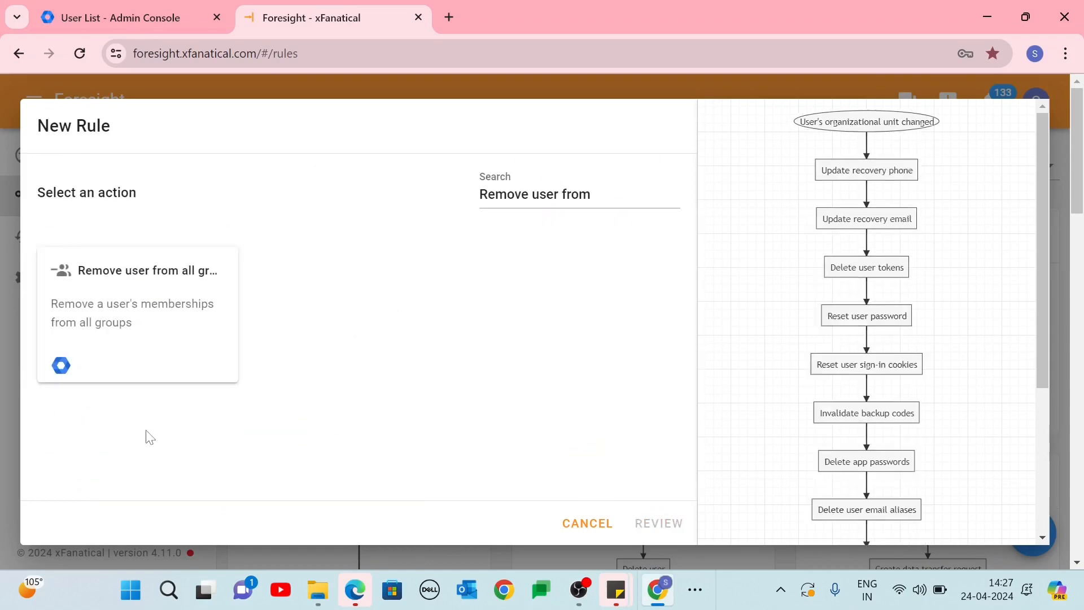
{"action": "type", "text": "Suspen"}
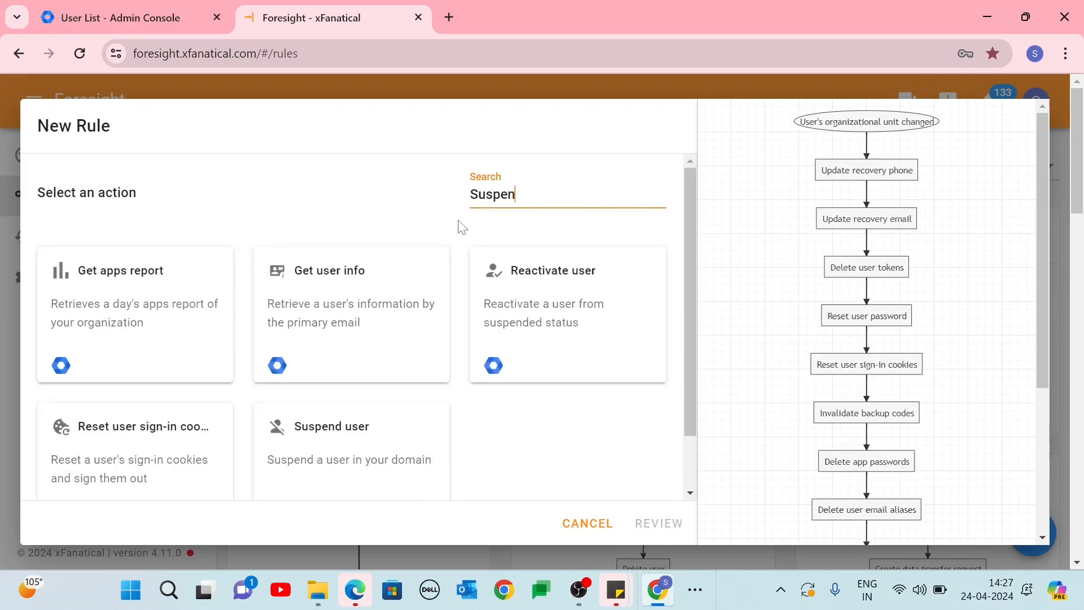
{"action": "type", "text": "d"}
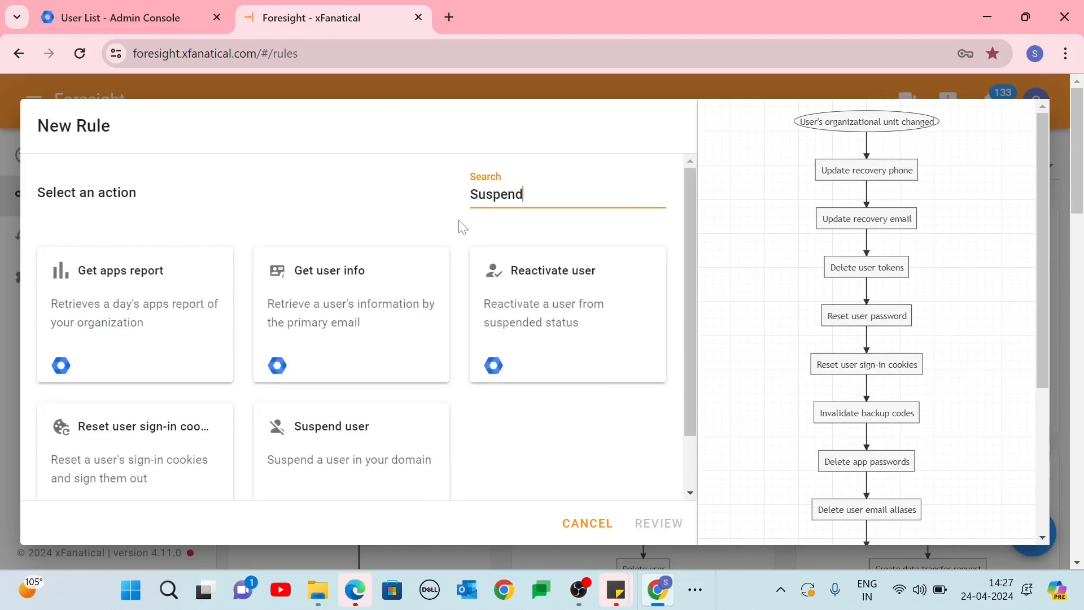
{"action": "left_click", "coordinate": [339, 430]}
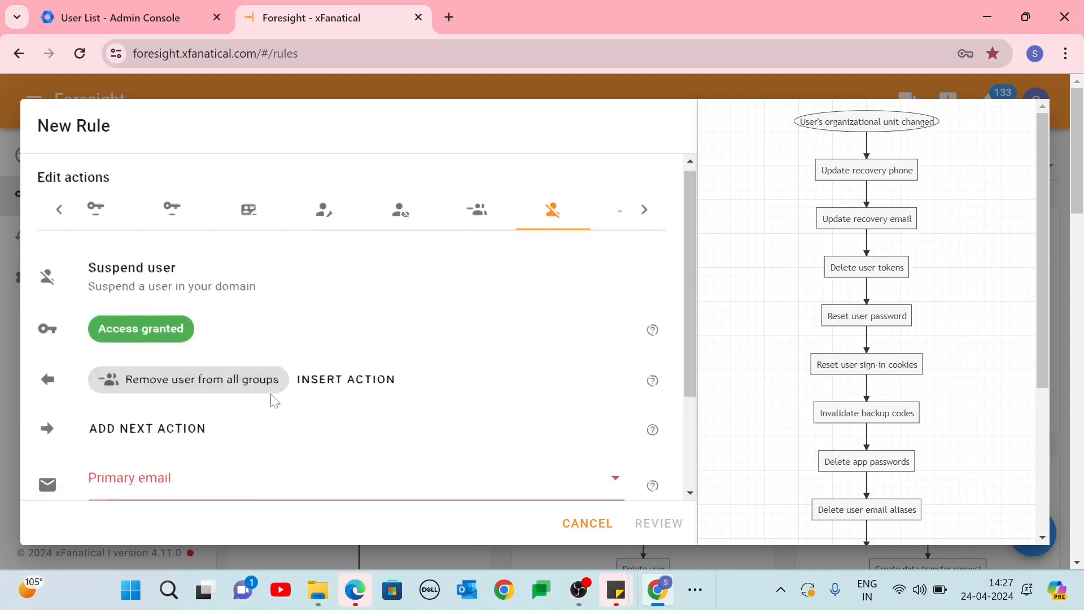
- Set the primary email of the Suspend user action to the trigger's User Primary Email variable
{"action": "scroll", "coordinate": [274, 399], "scroll_direction": "down", "scroll_amount": 3}
{"action": "left_click", "coordinate": [271, 340]}
{"action": "left_click", "coordinate": [181, 439]}
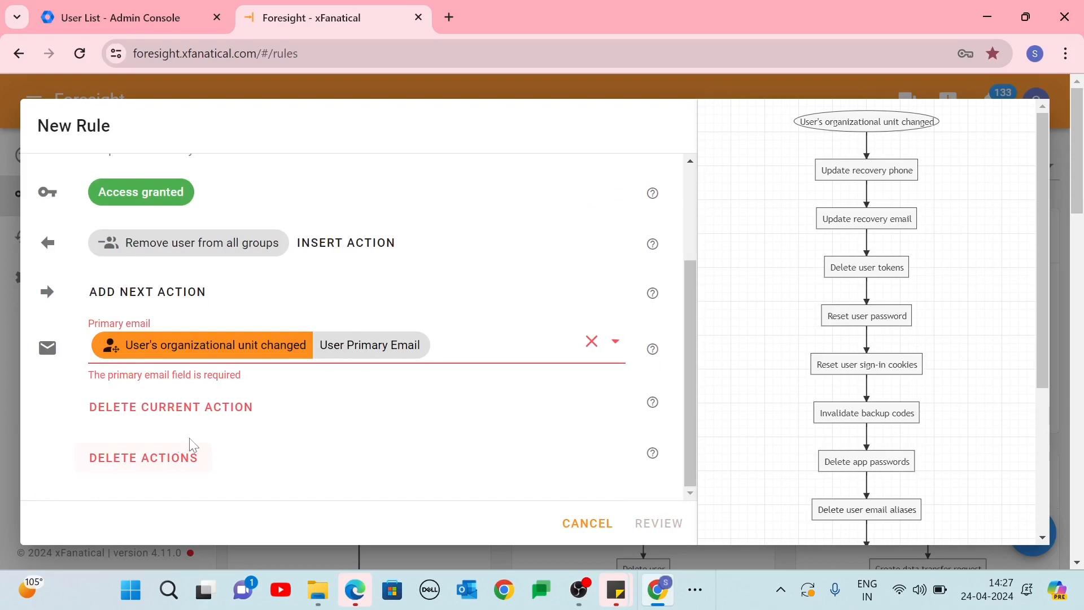
- Add an Email action, sent from Gmail, after the Suspend user action
{"action": "scroll", "coordinate": [188, 438], "scroll_direction": "up", "scroll_amount": 3}
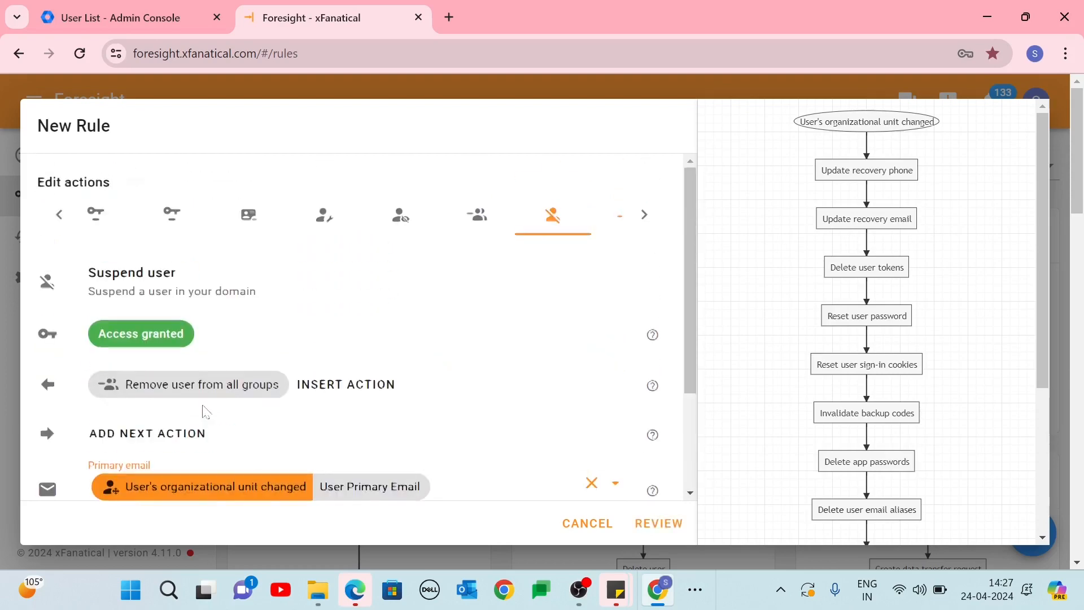
{"action": "left_click", "coordinate": [186, 431]}
{"action": "double_click", "coordinate": [497, 194]}
{"action": "type", "text": "Email"}
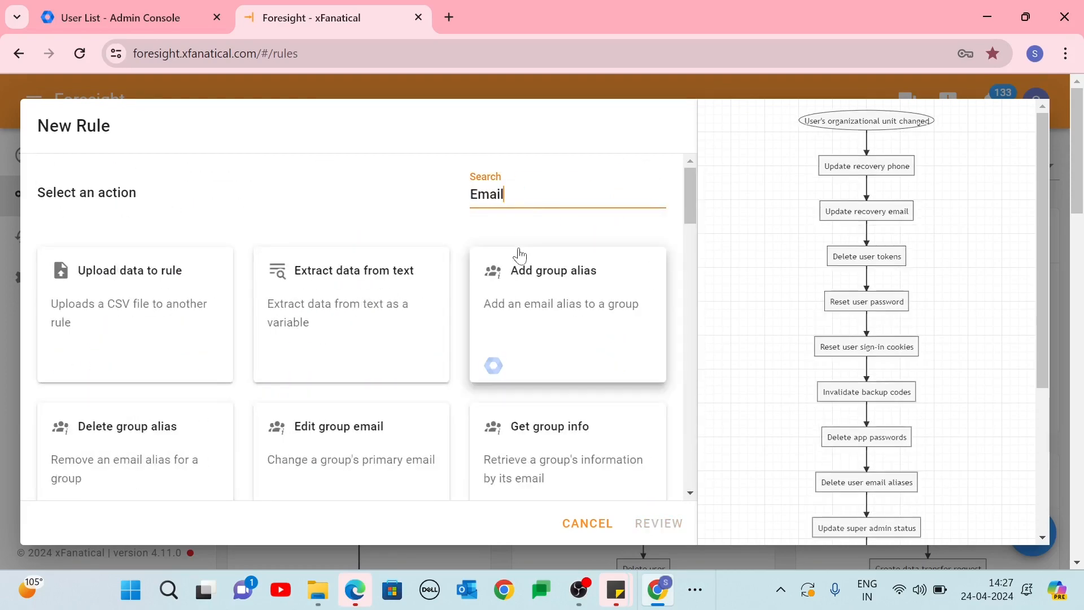
{"action": "scroll", "coordinate": [407, 403], "scroll_direction": "down", "scroll_amount": 15}
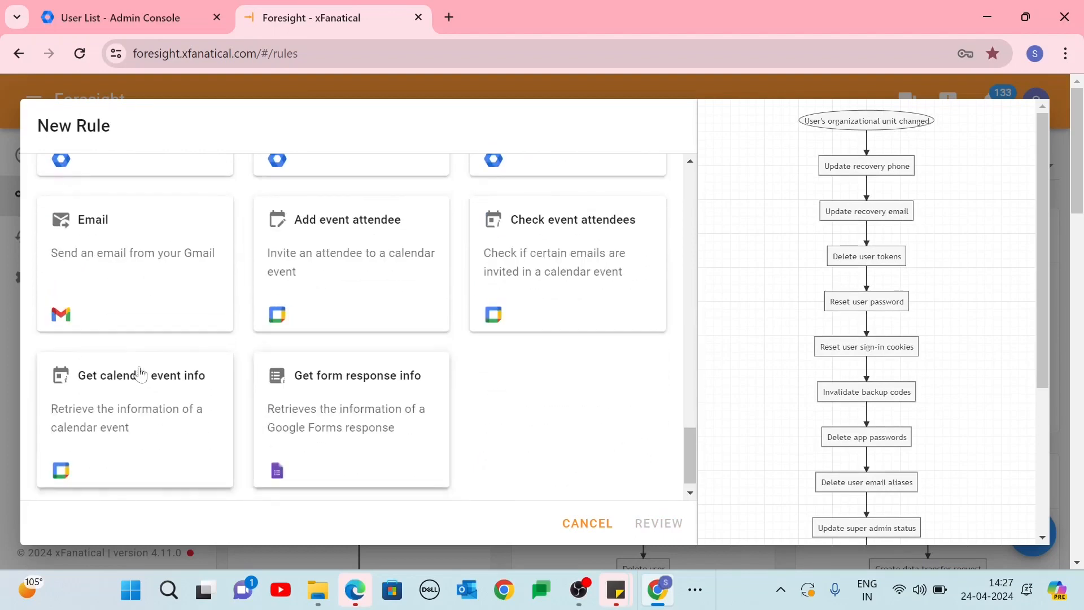
{"action": "left_click", "coordinate": [97, 256]}
- Address the email by pasting the recipient's email address and set its subject to "Offboarded Employee details"
{"action": "left_click", "coordinate": [181, 283]}
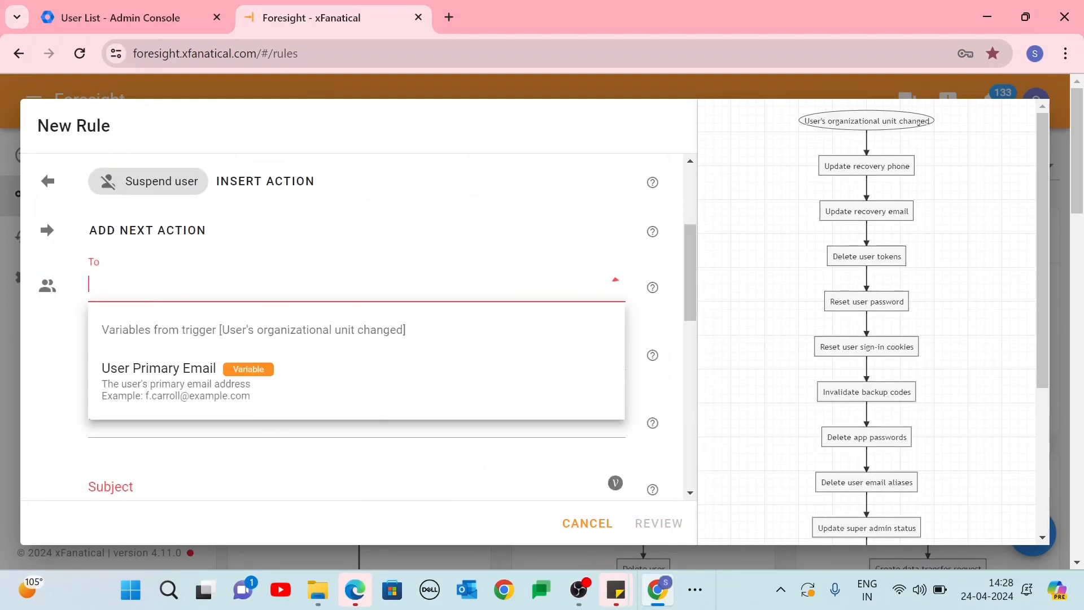
{"action": "key", "text": "ctrl+v"}
{"action": "scroll", "coordinate": [209, 338], "scroll_direction": "down", "scroll_amount": 3}
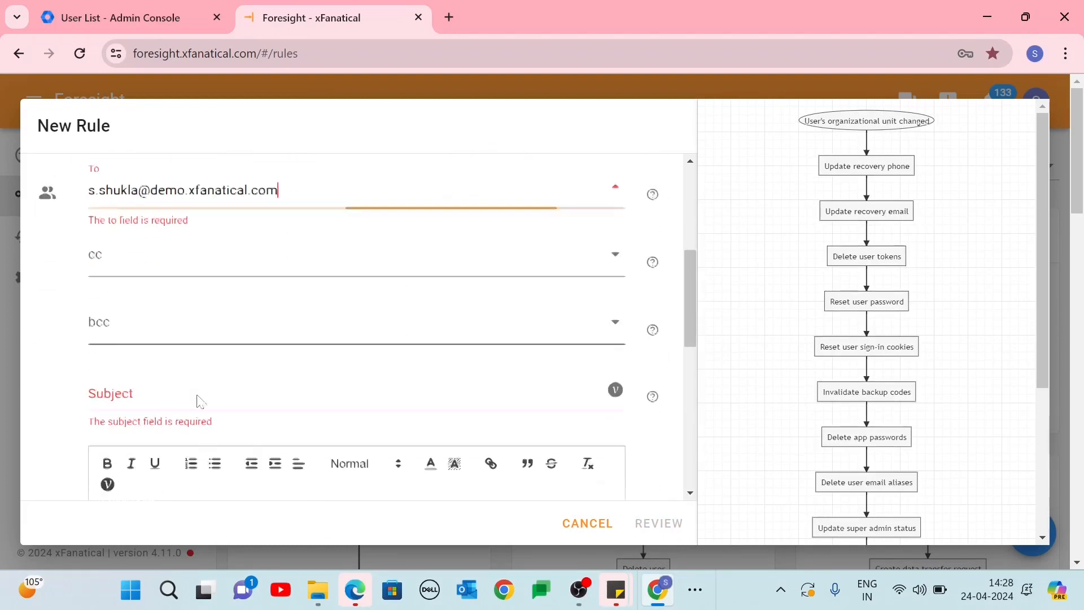
{"action": "scroll", "coordinate": [214, 322], "scroll_direction": "up", "scroll_amount": 3}
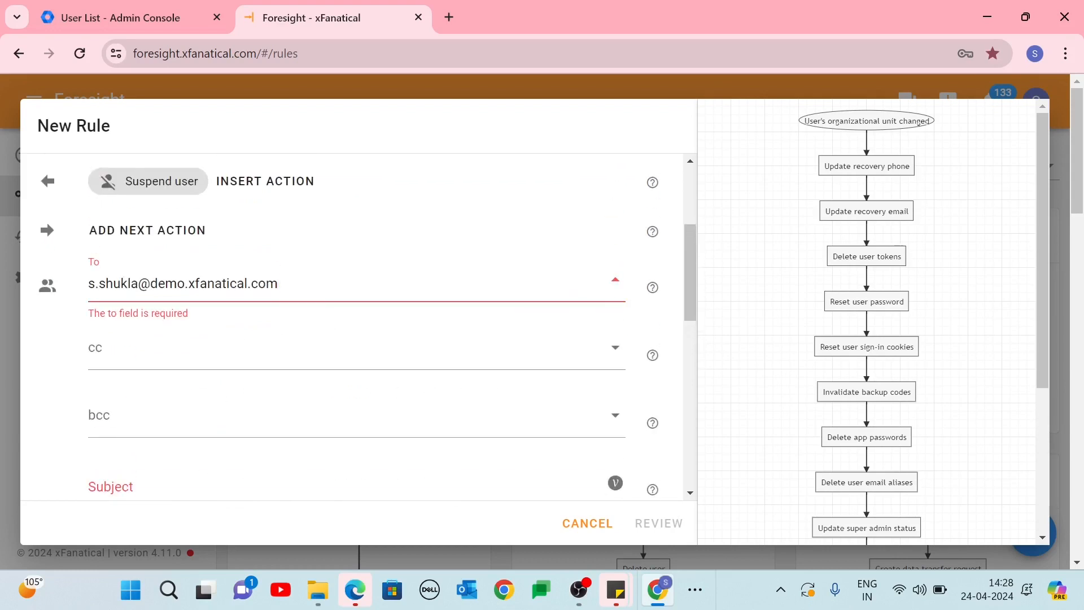
{"action": "scroll", "coordinate": [214, 321], "scroll_direction": "down", "scroll_amount": 2}
{"action": "left_click", "coordinate": [215, 317]}
{"action": "type", "text": "Offboaarded Employee data"}
- Start the email body with "Dear Manager" and the line "Please find the offboarded employee details:"
{"action": "left_click", "coordinate": [214, 451]}
{"action": "scroll", "coordinate": [215, 452], "scroll_direction": "down", "scroll_amount": 3}
{"action": "type", "text": "Dear Manager"}
{"action": "key", "text": "Return"}
{"action": "key", "text": "Return"}
{"action": "type", "text": "Please find the off"}
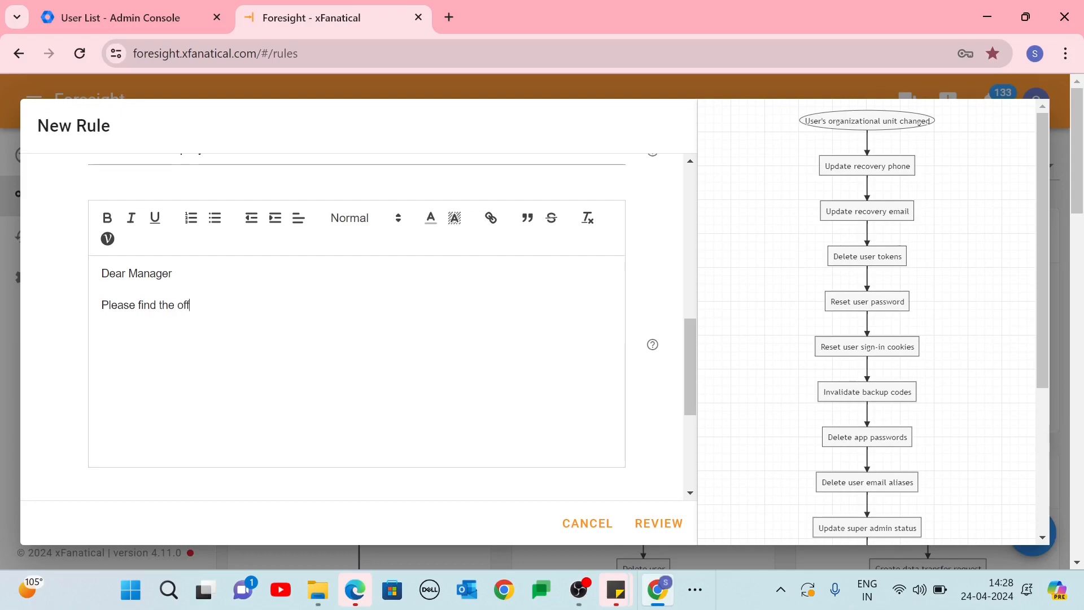
- Insert the trigger's New Organizational Unit Path and User Primary Email variables below the body's introductory line and close the message with "Regards,"
{"action": "key", "text": "ctrl+minus"}
{"action": "left_click", "coordinate": [561, 162]}
{"action": "left_click", "coordinate": [164, 444]}
{"action": "key", "text": "Return"}
{"action": "left_click", "coordinate": [561, 163]}
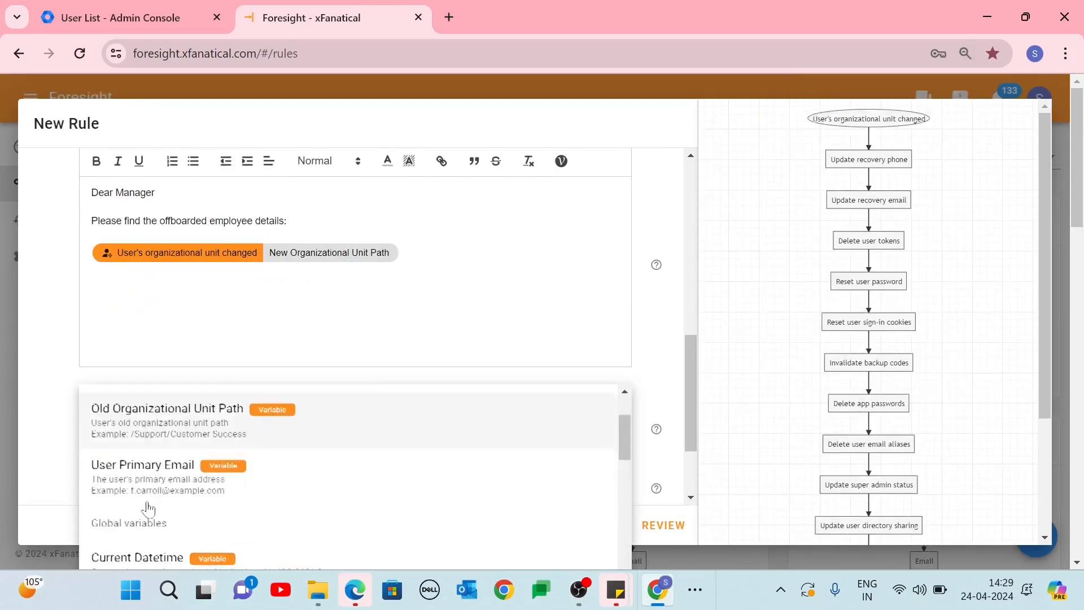
{"action": "left_click", "coordinate": [149, 548]}
{"action": "scroll", "coordinate": [300, 497], "scroll_direction": "down", "scroll_amount": 10}
{"action": "type", "text": "Regards,"}
{"action": "scroll", "coordinate": [574, 341], "scroll_direction": "up", "scroll_amount": 6}
{"action": "scroll", "coordinate": [574, 341], "scroll_direction": "down", "scroll_amount": 4}
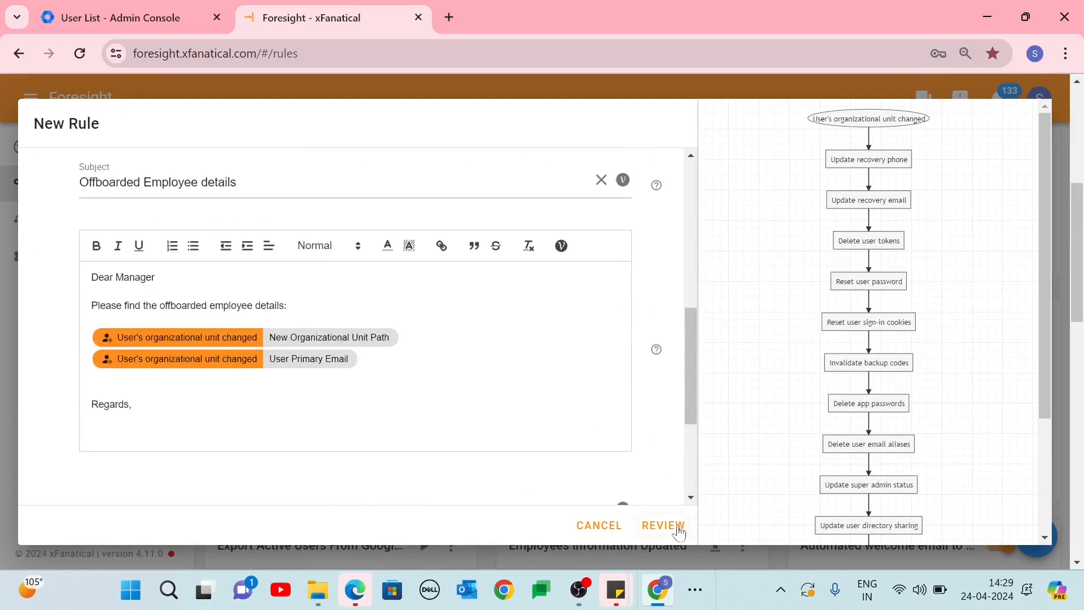
- Review the rule, name it "Offboarded Employee workflows" and create it
{"action": "left_click", "coordinate": [677, 529]}
{"action": "left_click", "coordinate": [367, 214]}
{"action": "type", "text": "Offboarded Employee workflows"}
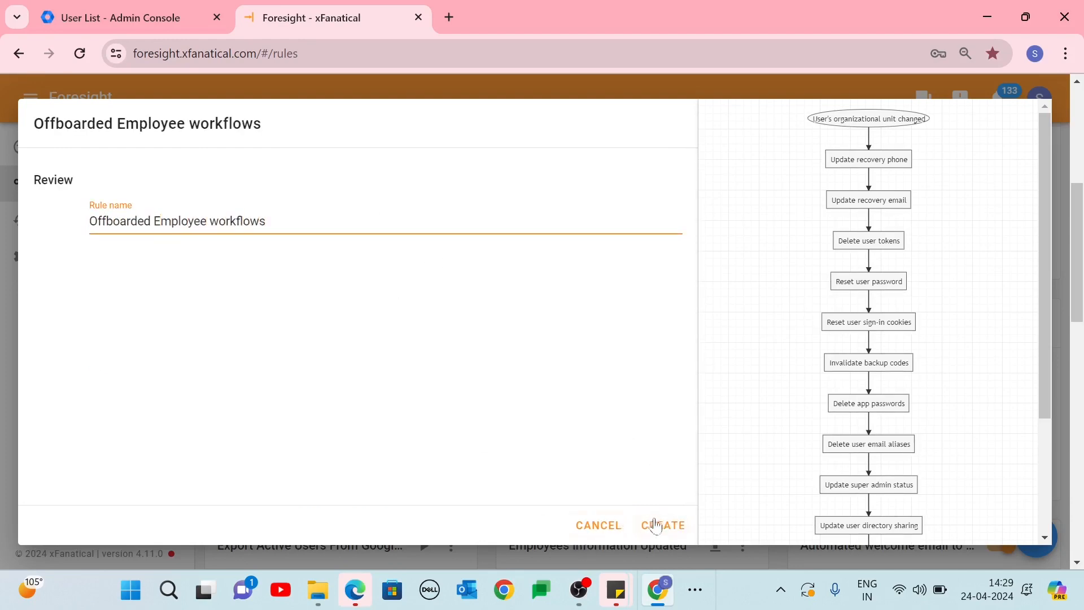
{"action": "left_click", "coordinate": [655, 525]}
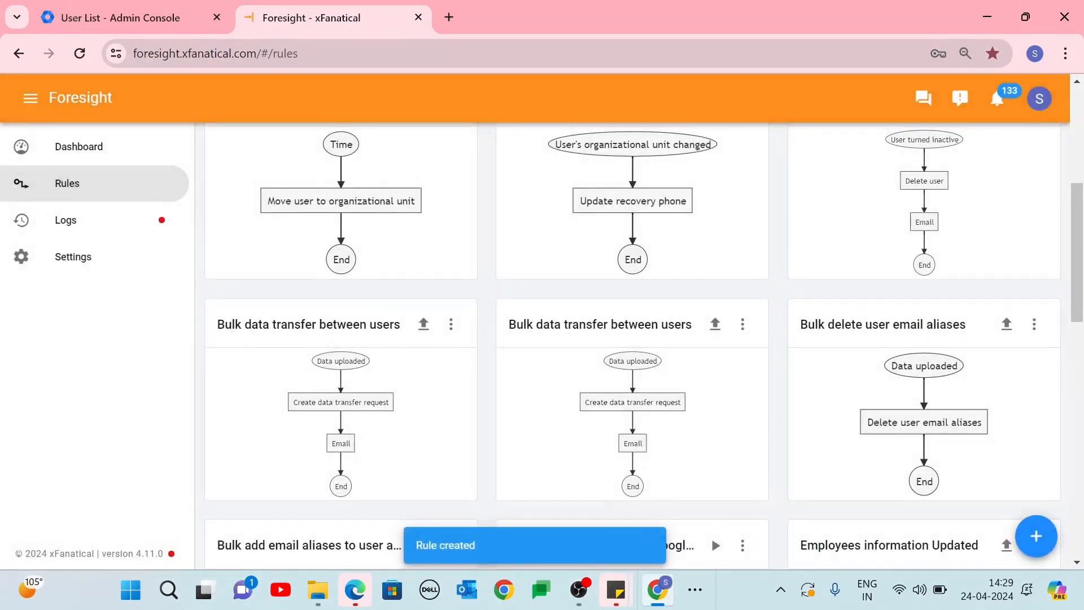
{"action": "scroll", "coordinate": [556, 483], "scroll_direction": "up", "scroll_amount": 4}
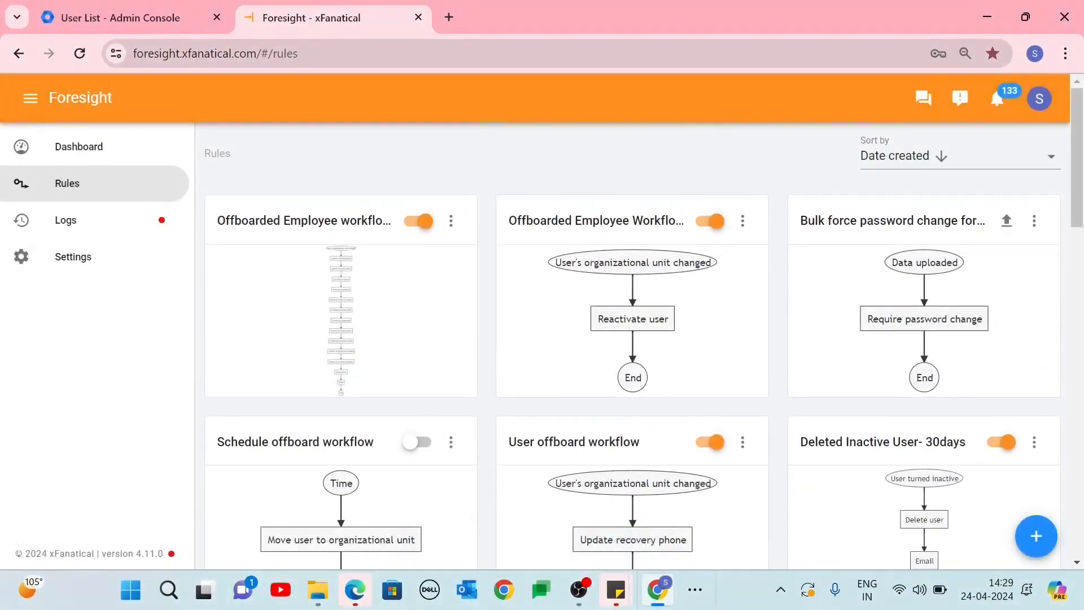
- Switch to the Google Admin console, open the first listed user and examine the account's security settings
{"action": "left_click", "coordinate": [168, 11]}
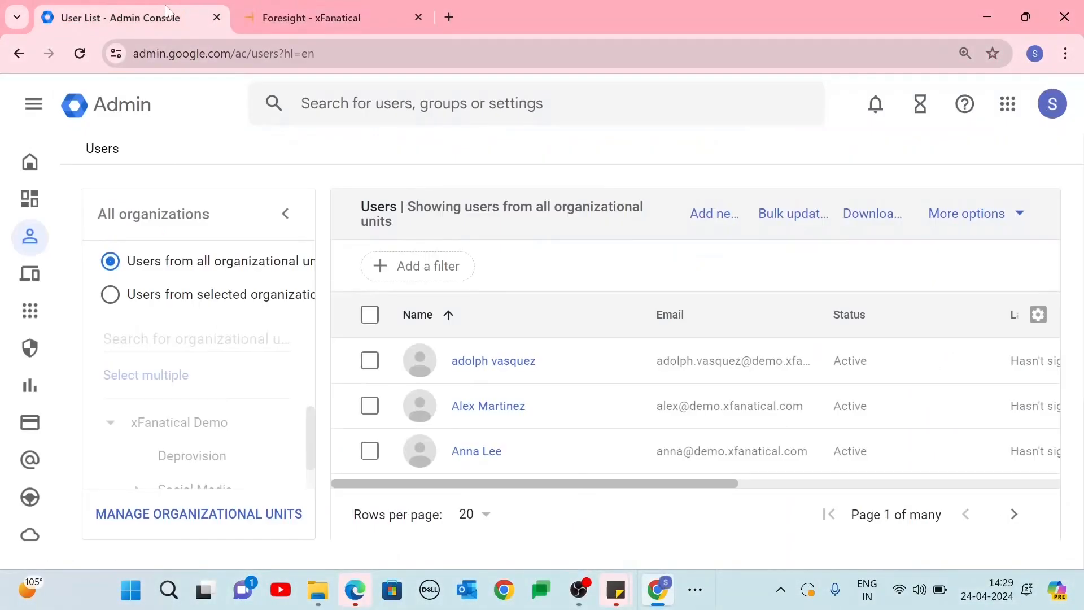
{"action": "left_click", "coordinate": [504, 368]}
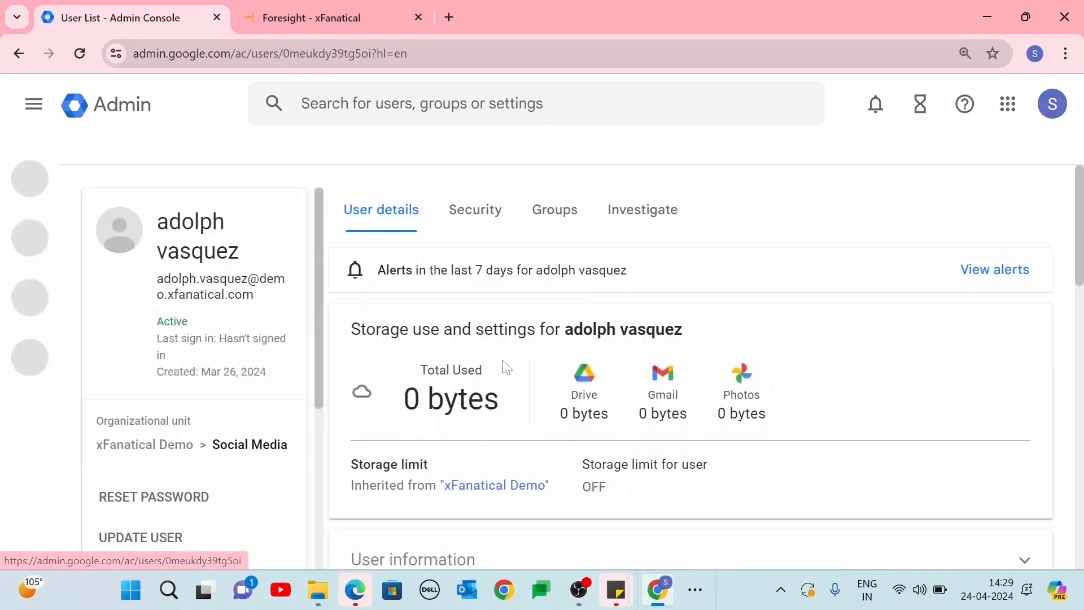
{"action": "left_click", "coordinate": [472, 218]}
{"action": "scroll", "coordinate": [488, 426], "scroll_direction": "down", "scroll_amount": 7}
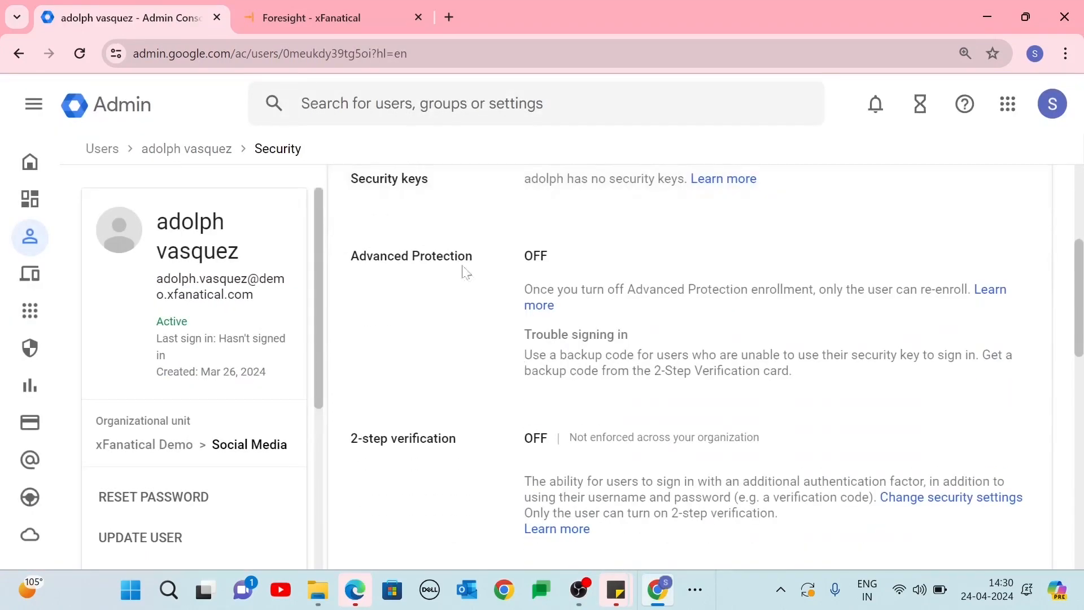
{"action": "scroll", "coordinate": [551, 454], "scroll_direction": "down", "scroll_amount": 9}
- Change the user's organizational unit to Deprovision and confirm the move
{"action": "scroll", "coordinate": [169, 457], "scroll_direction": "down", "scroll_amount": 6}
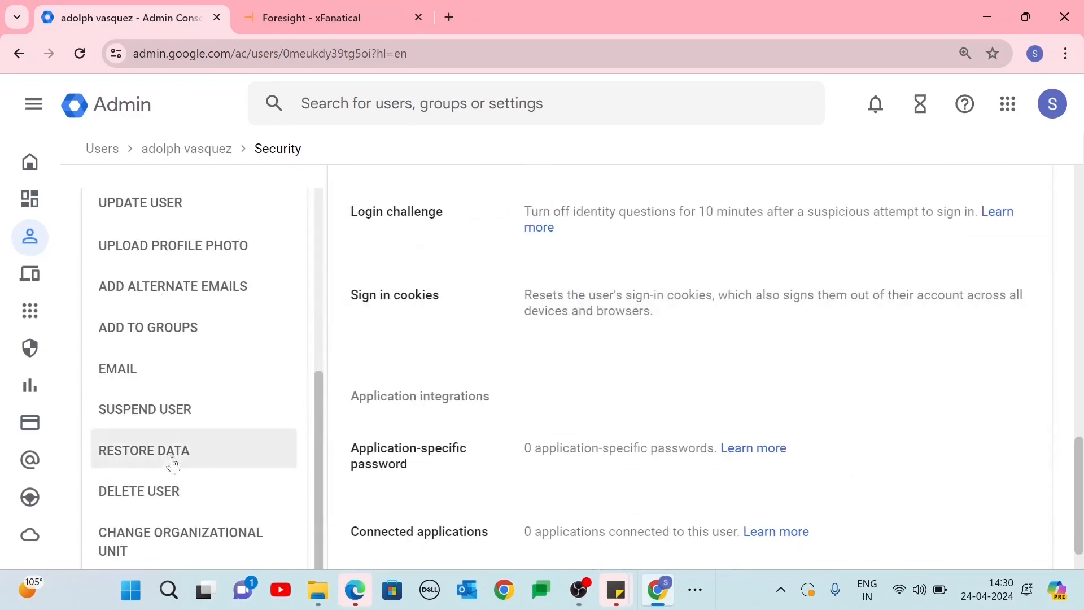
{"action": "left_click", "coordinate": [148, 546]}
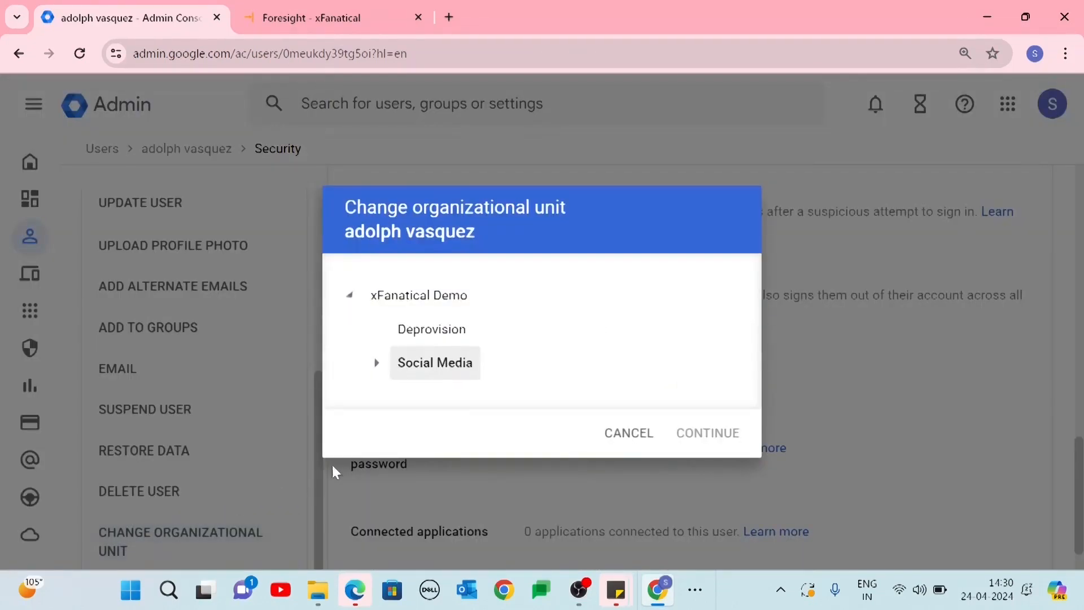
{"action": "left_click", "coordinate": [438, 337]}
{"action": "left_click", "coordinate": [686, 433]}
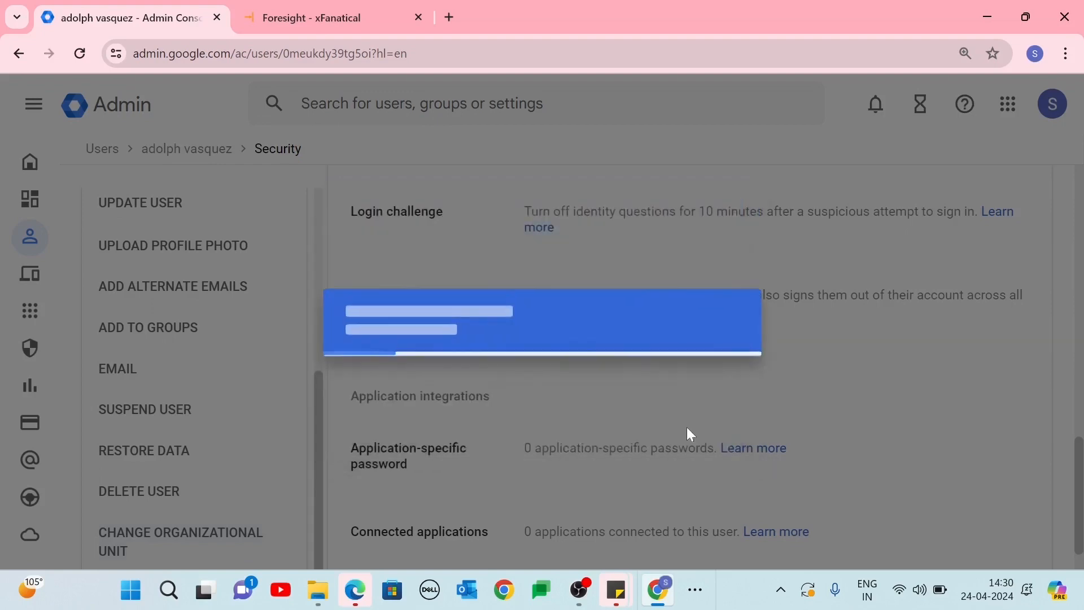
{"action": "left_click", "coordinate": [713, 509]}
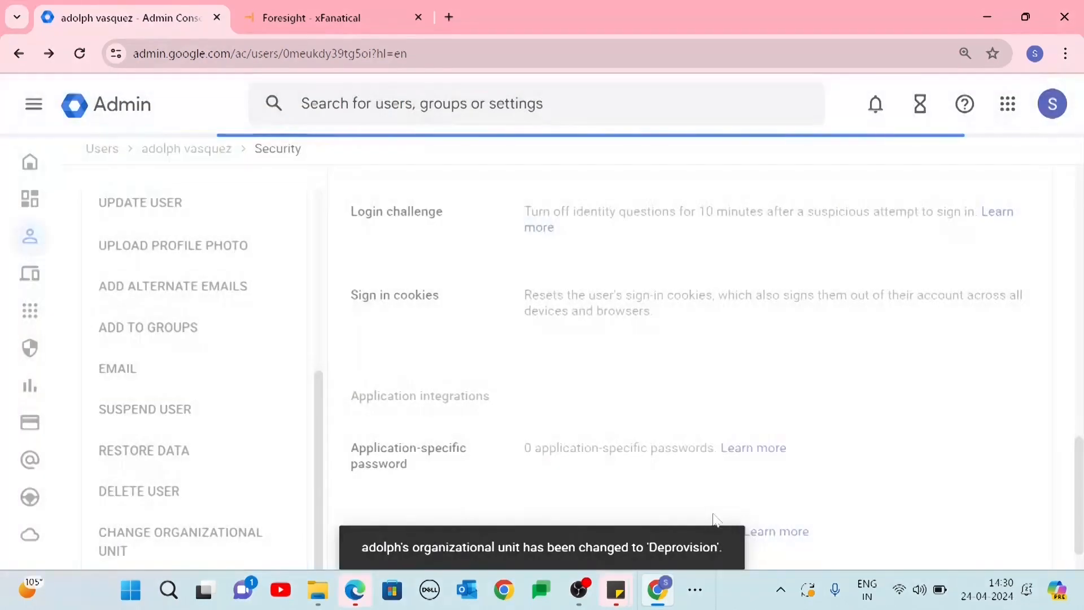
- Switch to Foresight, open the log of the newest Offboarded Employee workflows run from the notifications and examine its action history
{"action": "left_click", "coordinate": [340, 14]}
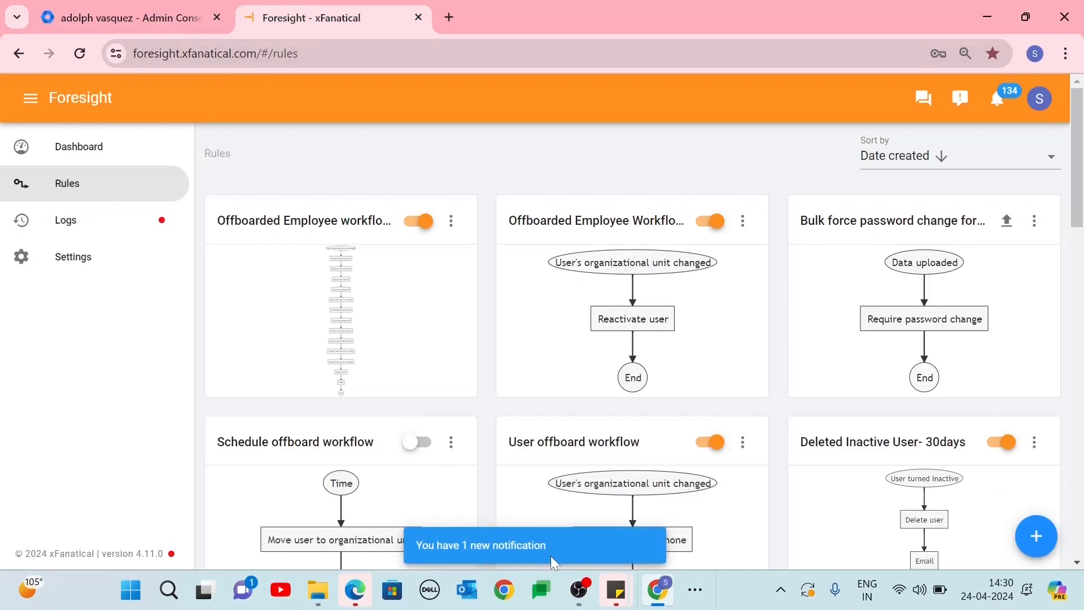
{"action": "left_click", "coordinate": [999, 102]}
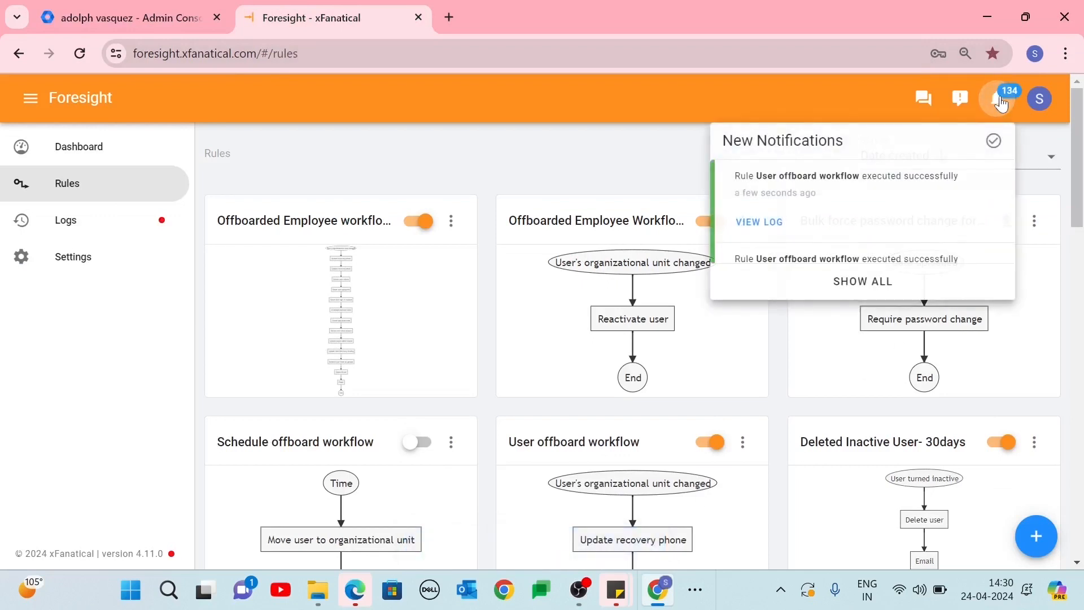
{"action": "left_click", "coordinate": [842, 291]}
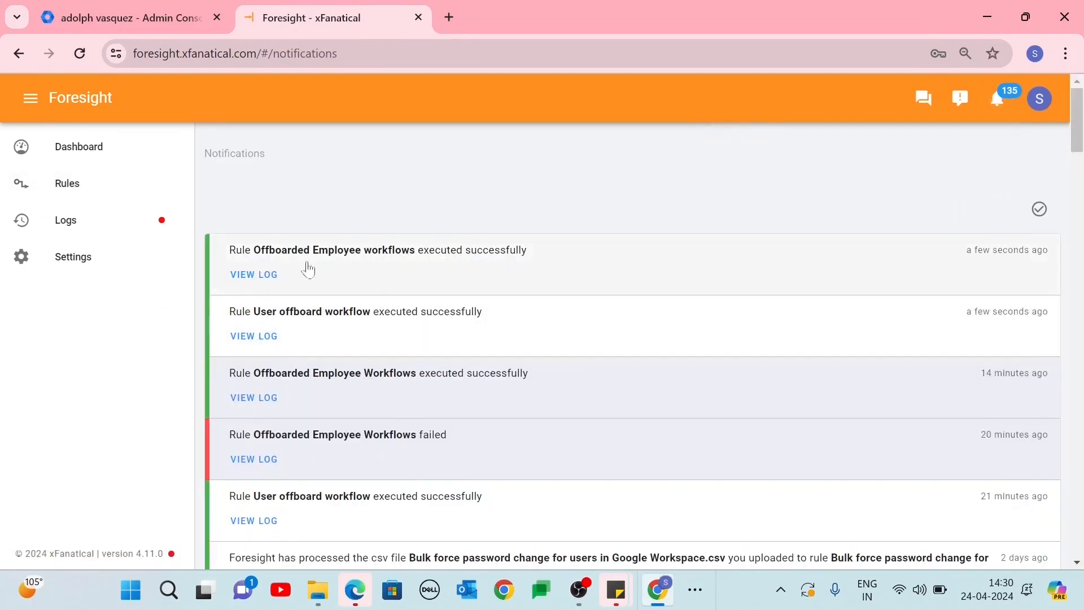
{"action": "left_click", "coordinate": [272, 276]}
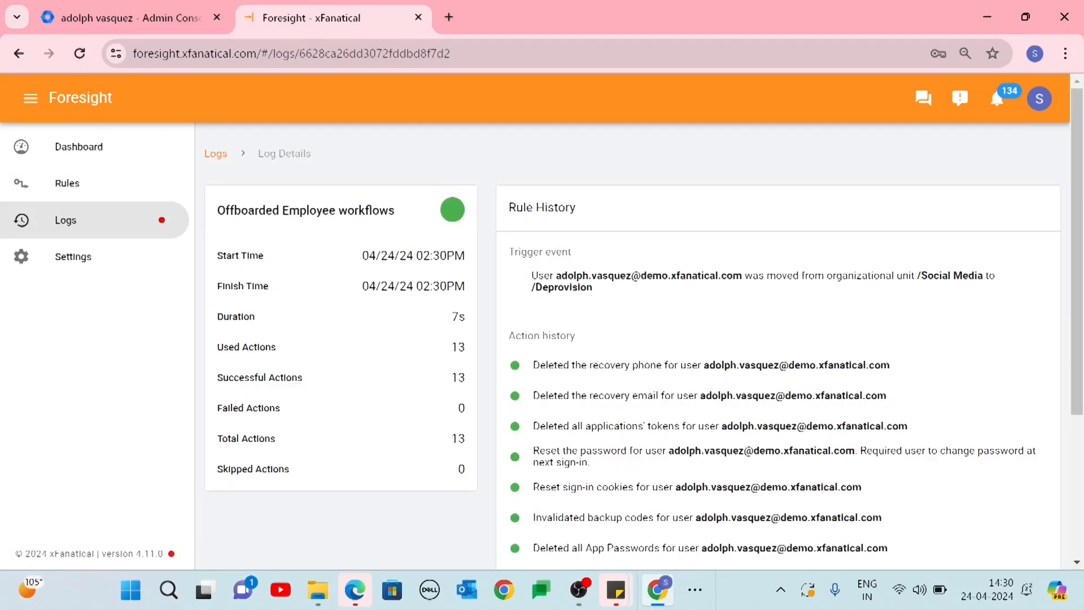
{"action": "scroll", "coordinate": [686, 398], "scroll_direction": "down", "scroll_amount": 3}
{"action": "scroll", "coordinate": [685, 398], "scroll_direction": "down", "scroll_amount": 1}
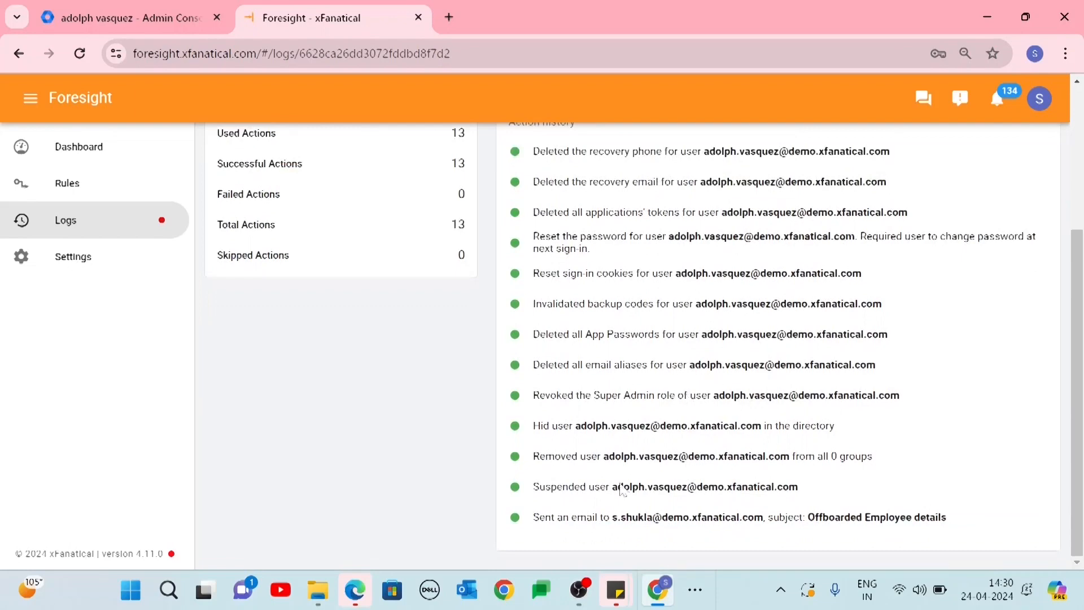
{"action": "scroll", "coordinate": [722, 536], "scroll_direction": "up", "scroll_amount": 1}
- Switch to the Google Admin console, reload the user's page and check the user information for alternate email addresses
{"action": "left_click", "coordinate": [159, 7]}
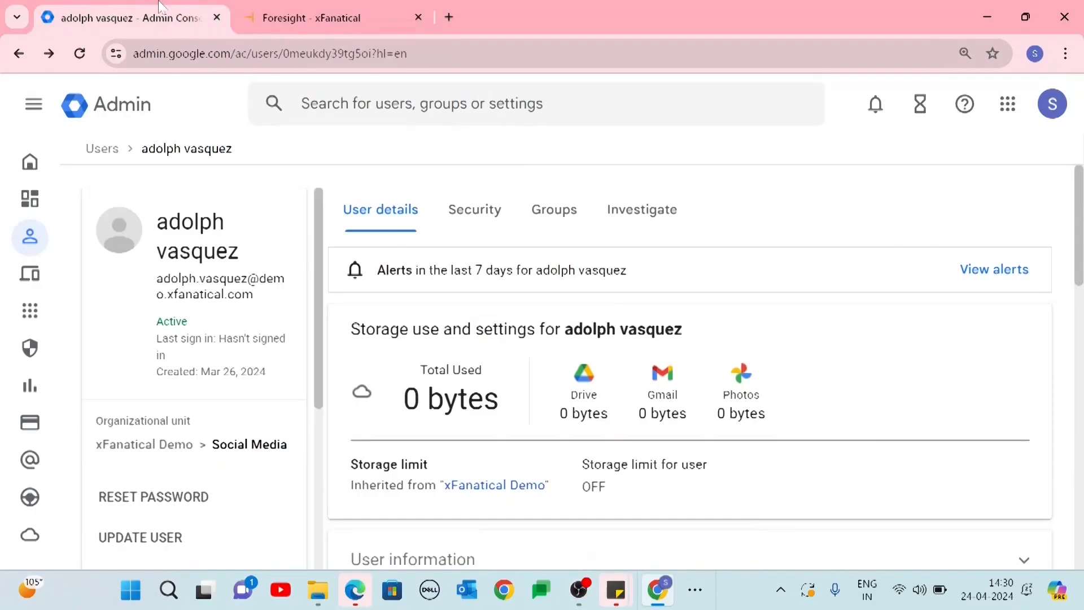
{"action": "left_click", "coordinate": [79, 53]}
{"action": "scroll", "coordinate": [602, 432], "scroll_direction": "down", "scroll_amount": 5}
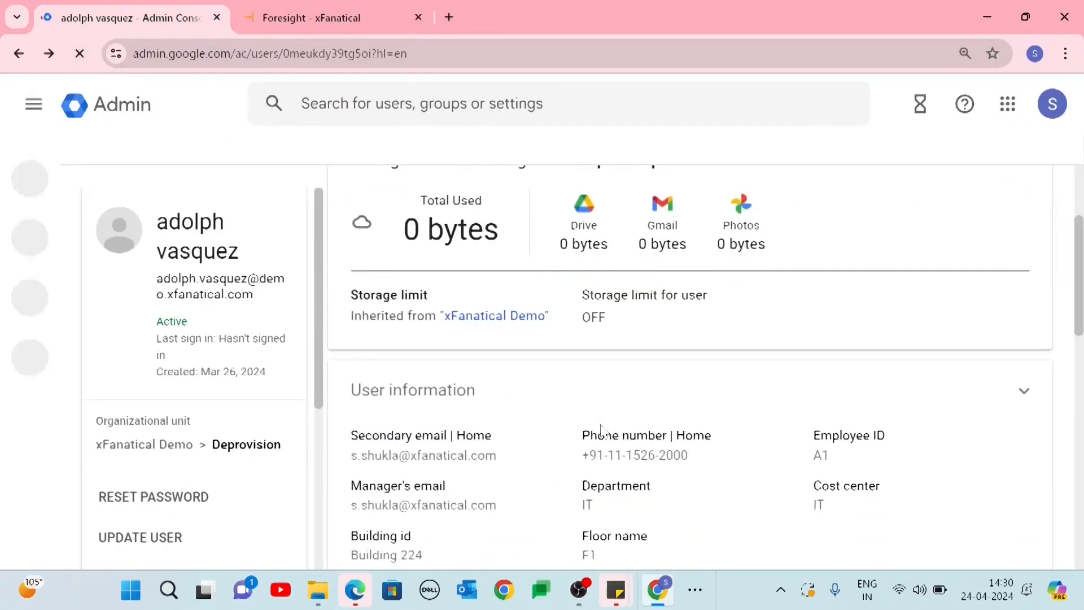
{"action": "left_click", "coordinate": [428, 232]}
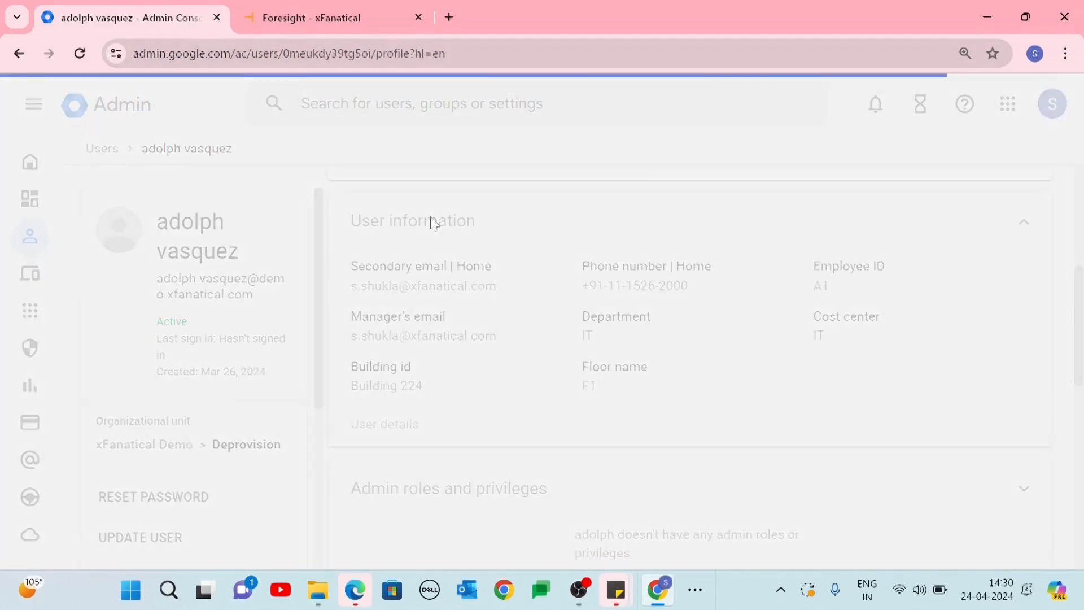
{"action": "scroll", "coordinate": [509, 372], "scroll_direction": "down", "scroll_amount": 3}
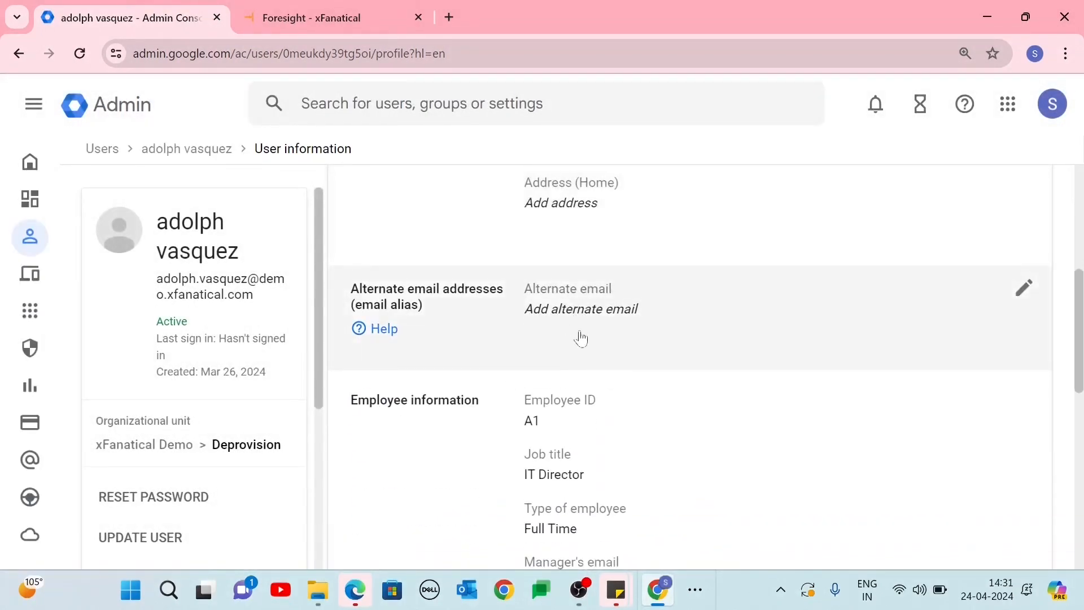
{"action": "scroll", "coordinate": [567, 377], "scroll_direction": "up", "scroll_amount": 5}
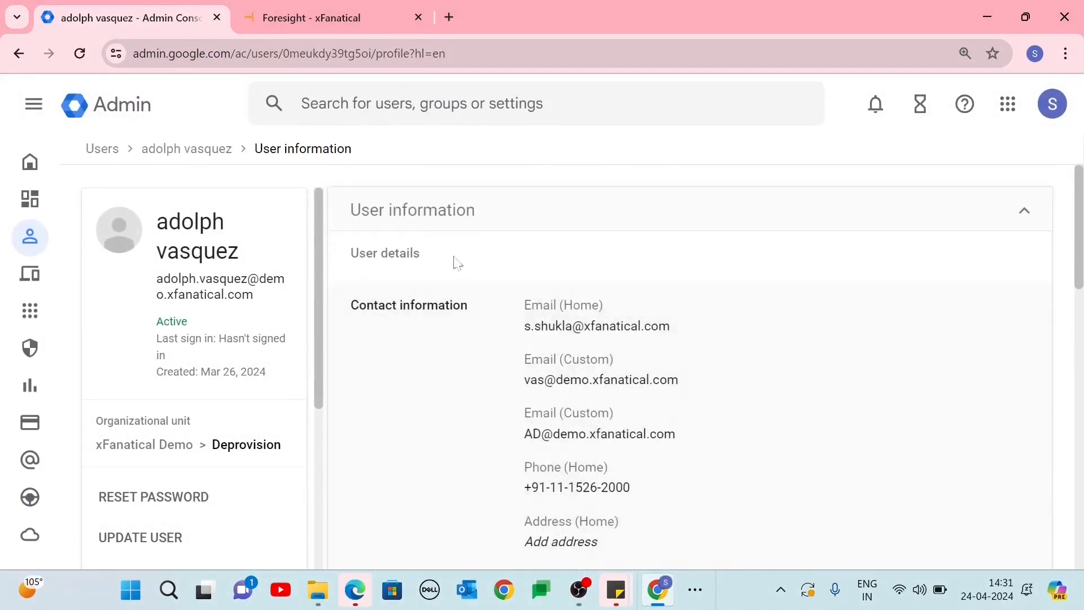
{"action": "left_click", "coordinate": [396, 222]}
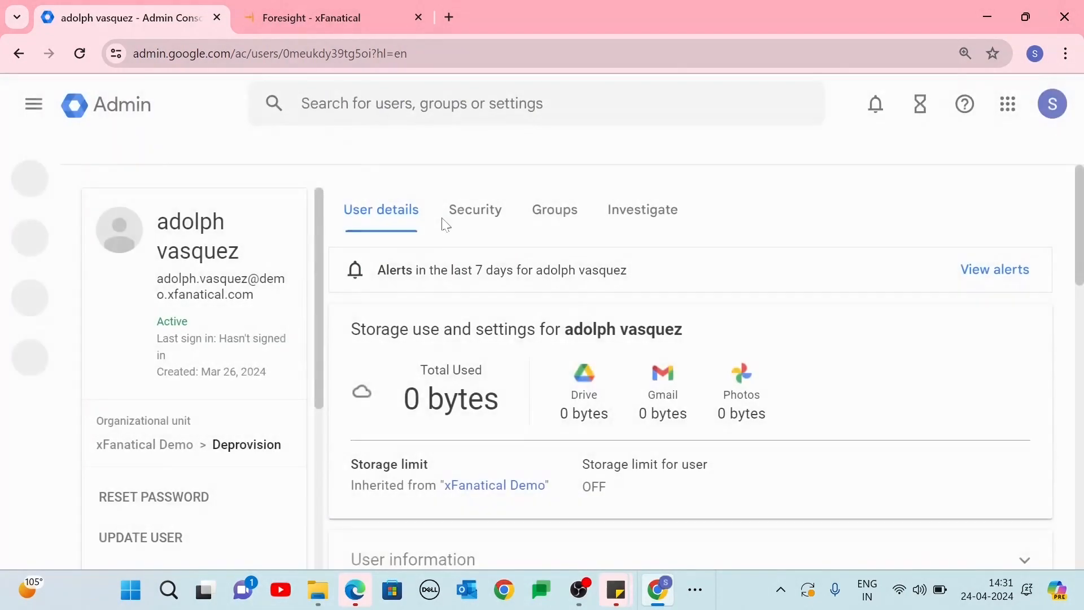
- Check the user's security settings, including recovery information, sign-in cookies and application integrations
{"action": "left_click", "coordinate": [472, 220]}
{"action": "scroll", "coordinate": [482, 426], "scroll_direction": "down", "scroll_amount": 5}
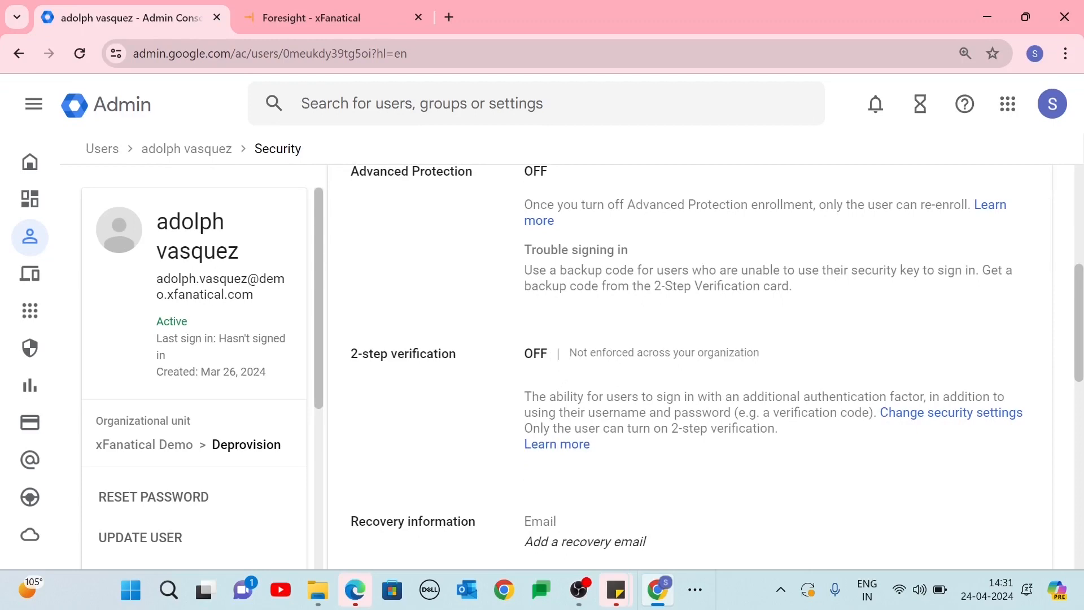
{"action": "scroll", "coordinate": [477, 377], "scroll_direction": "down", "scroll_amount": 4}
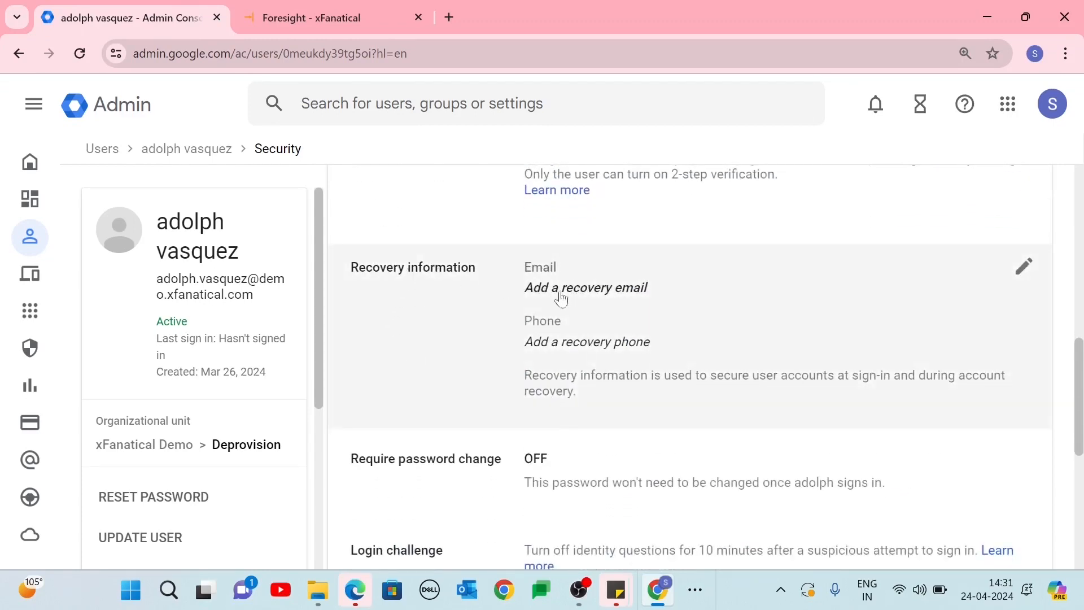
{"action": "scroll", "coordinate": [561, 395], "scroll_direction": "down", "scroll_amount": 3}
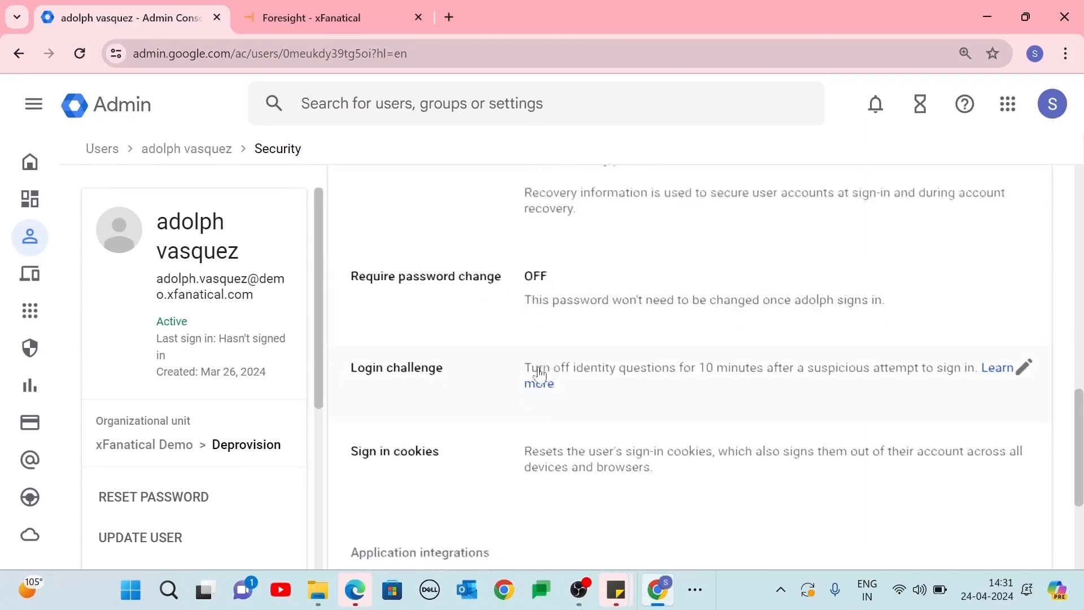
{"action": "scroll", "coordinate": [539, 370], "scroll_direction": "down", "scroll_amount": 4}
{"action": "scroll", "coordinate": [485, 416], "scroll_direction": "up", "scroll_amount": 15}
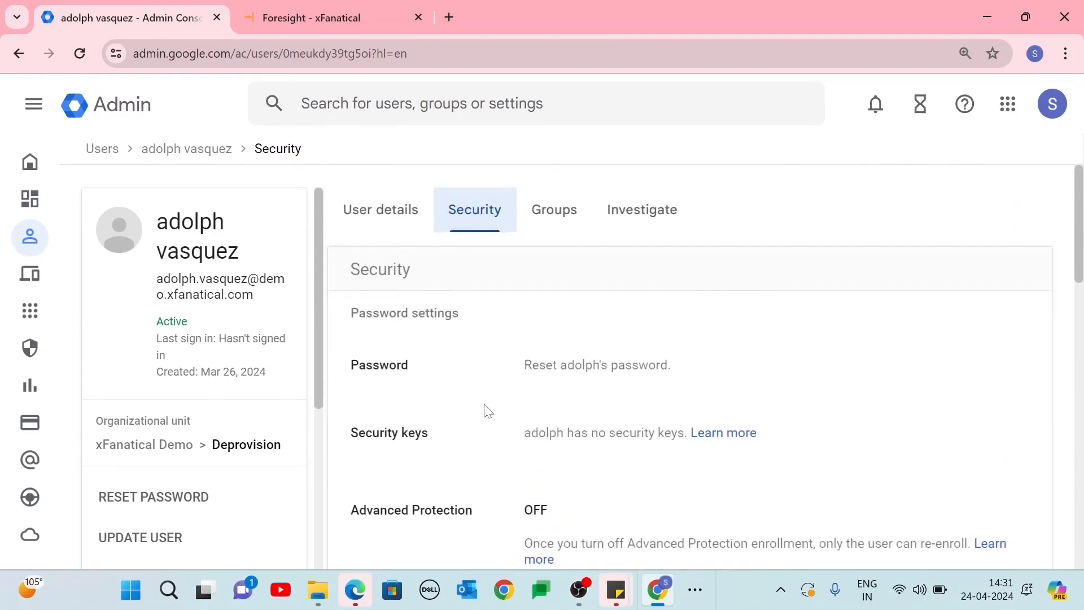